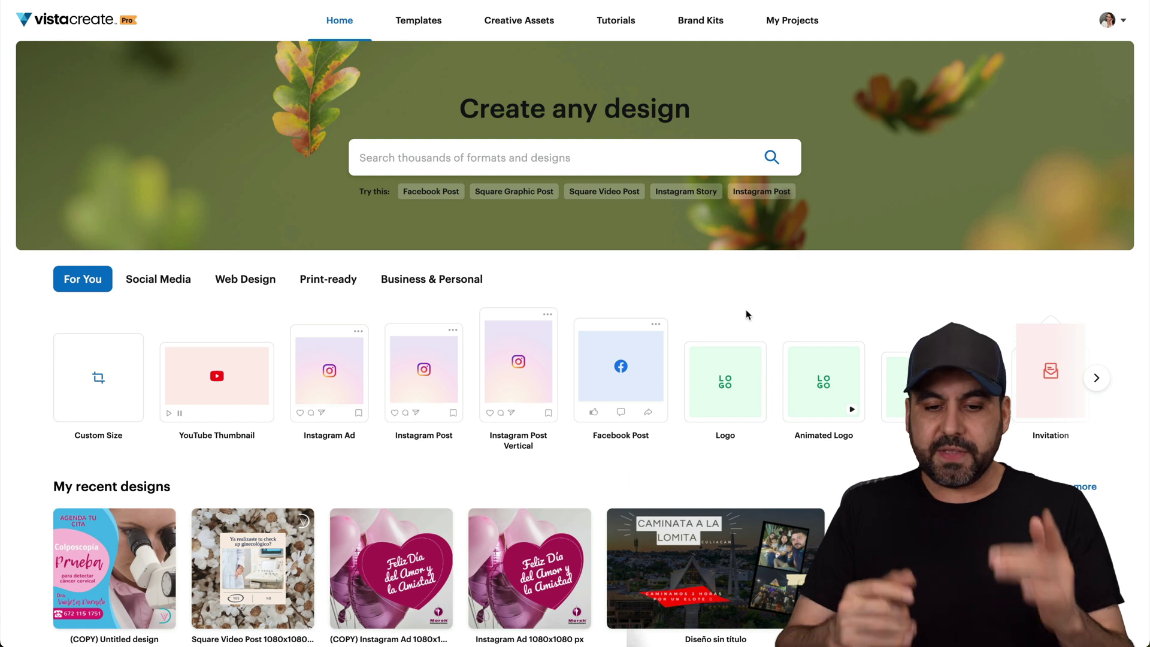
- Scroll down to My recent designs and advance the row to the newer designs
scroll(746, 309, down, 3)
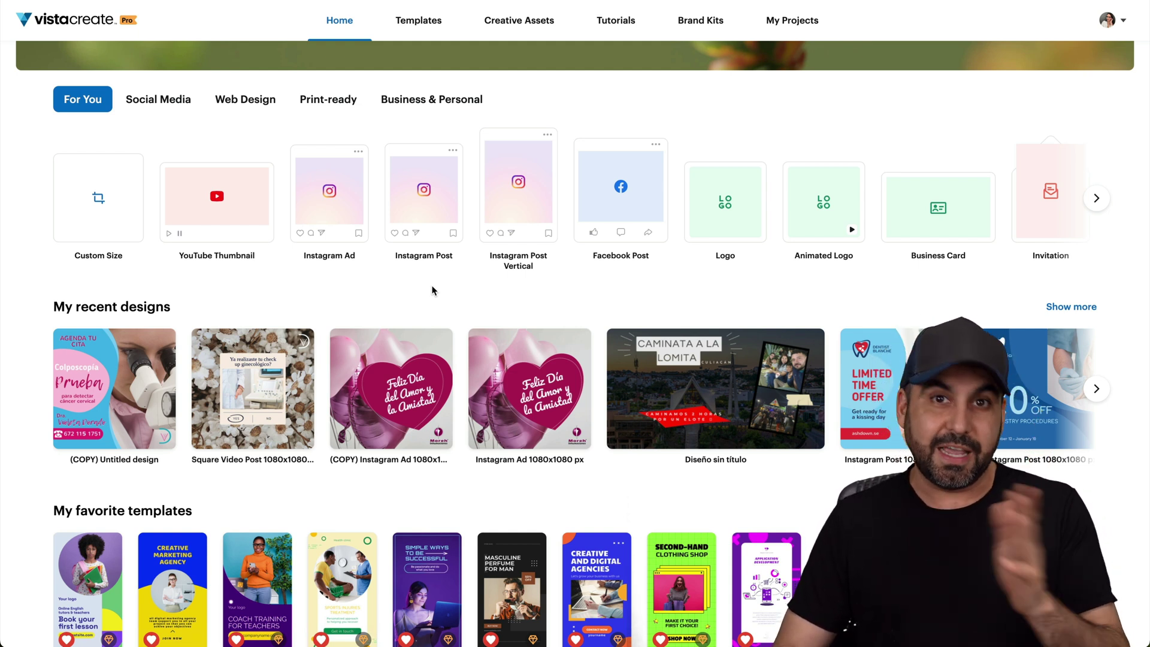
click(1097, 389)
click(1097, 391)
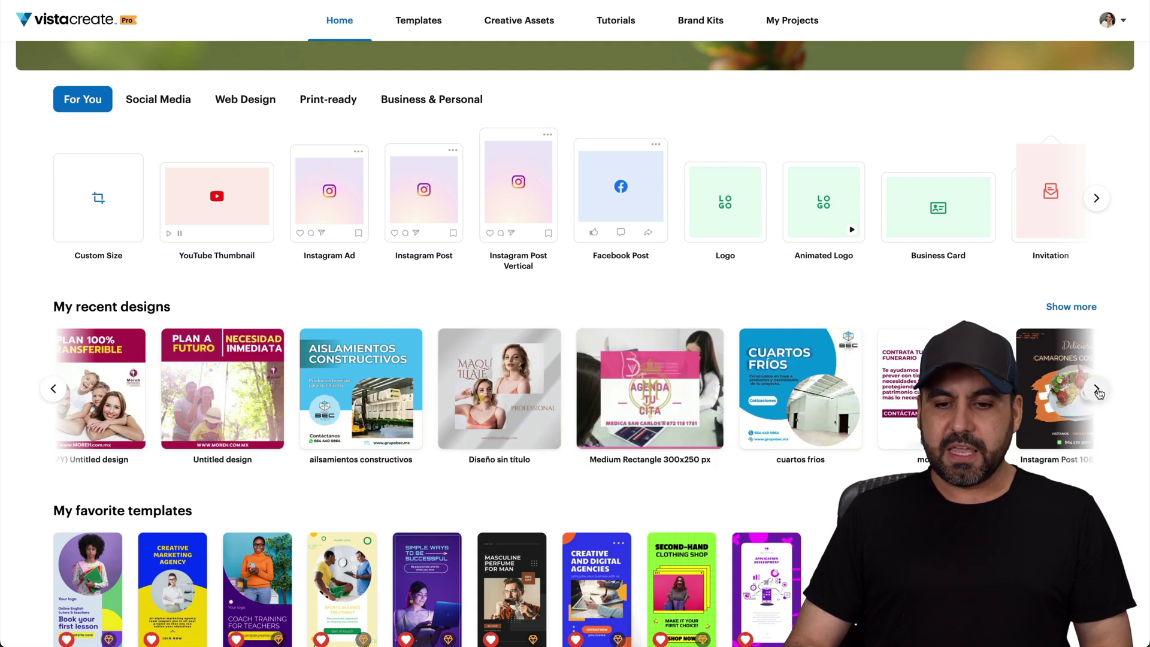
click(1098, 391)
click(1074, 383)
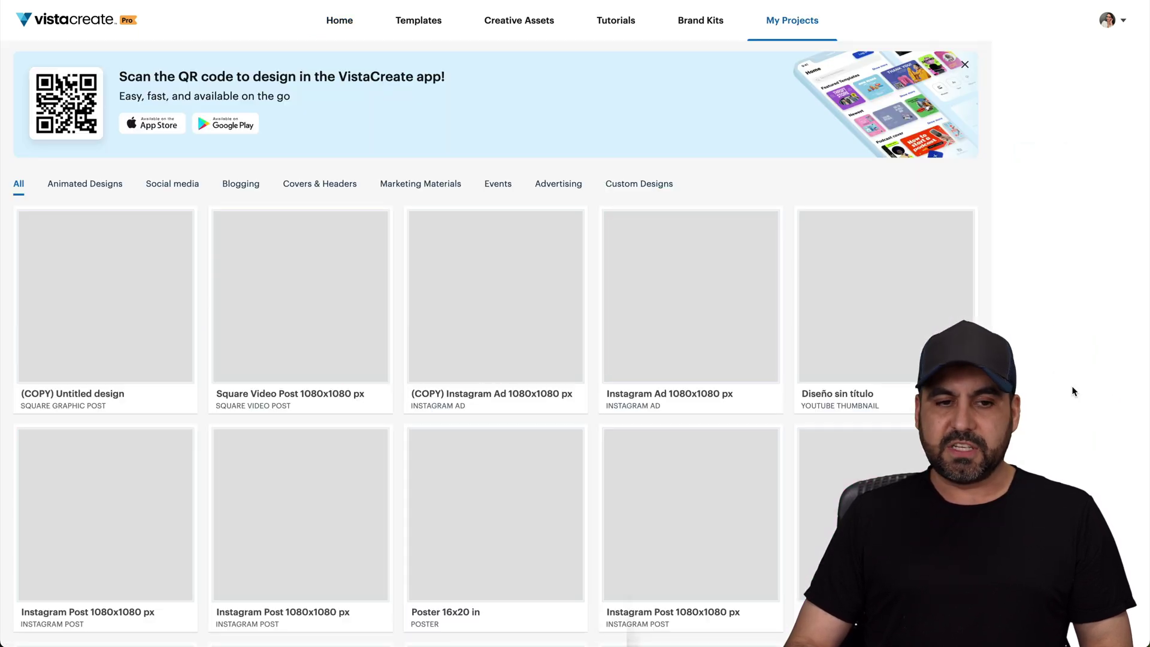
scroll(671, 359, down, 5)
scroll(681, 396, up, 4)
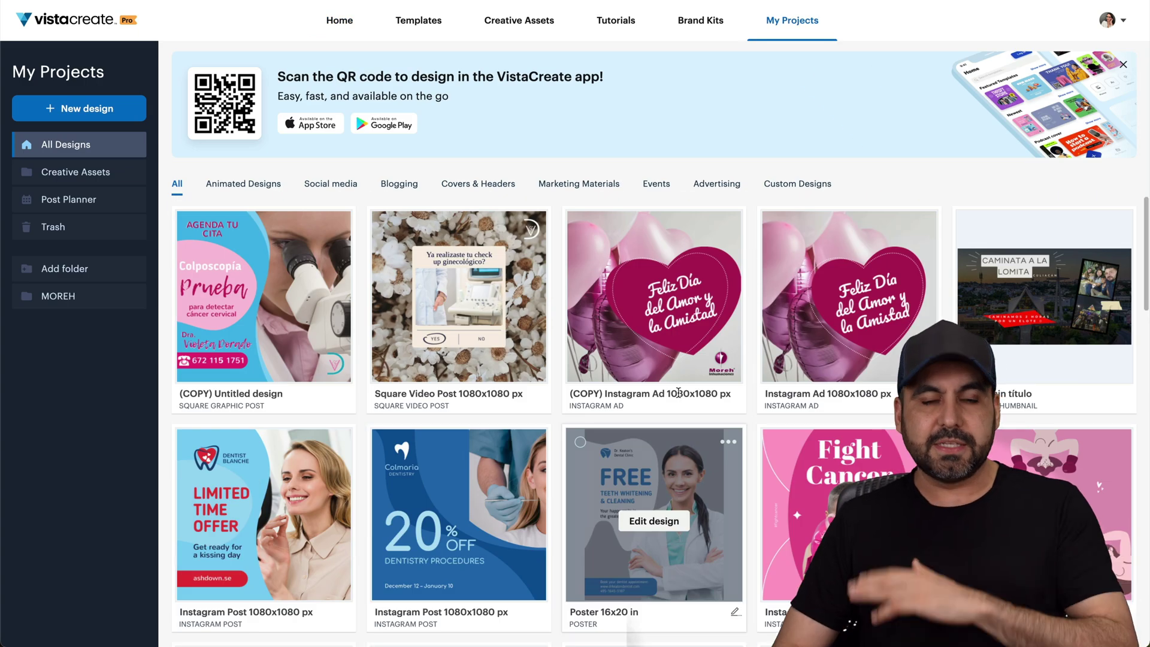
click(340, 21)
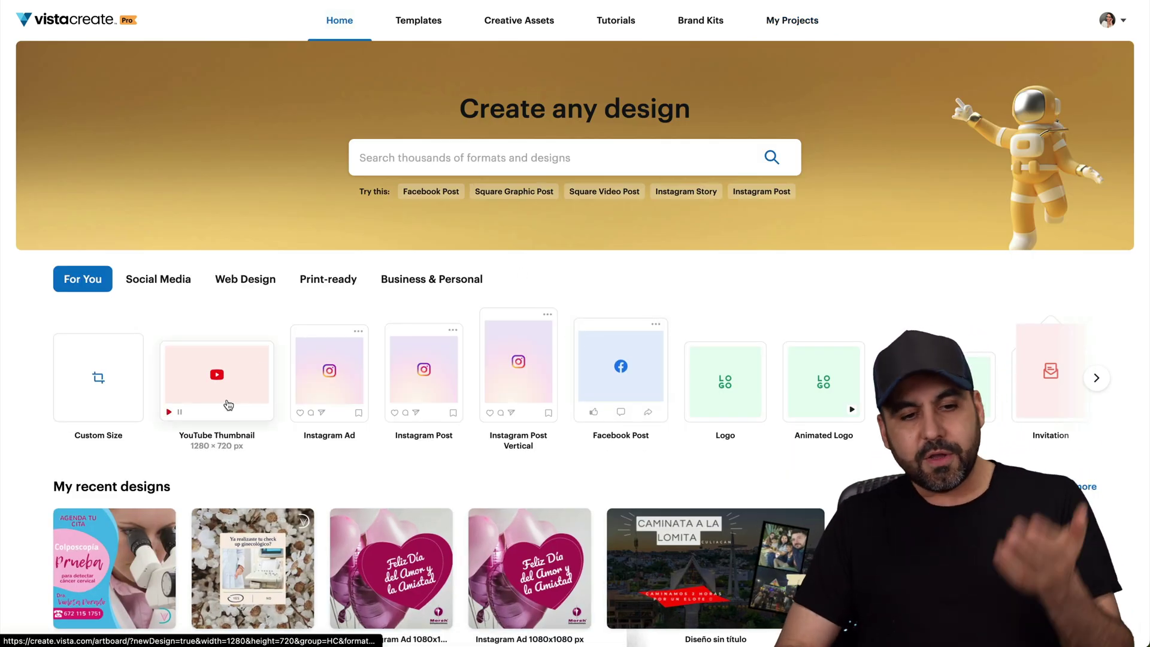
click(229, 404)
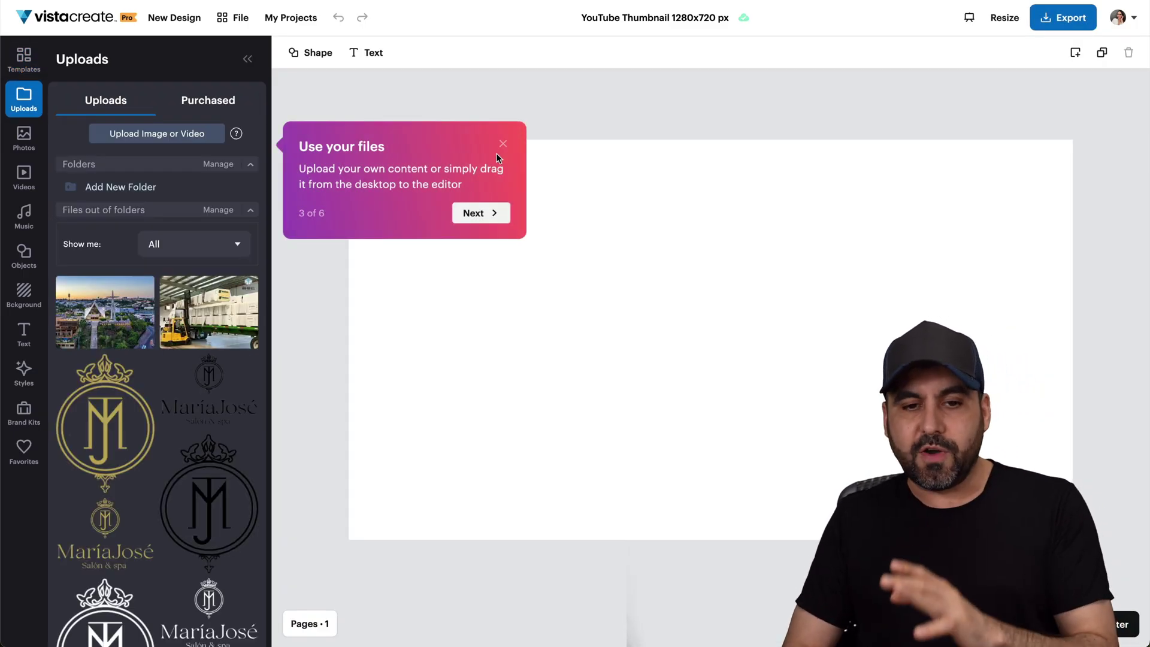
- Dismiss the upload tips popup and search the templates for 'halloween'
click(503, 144)
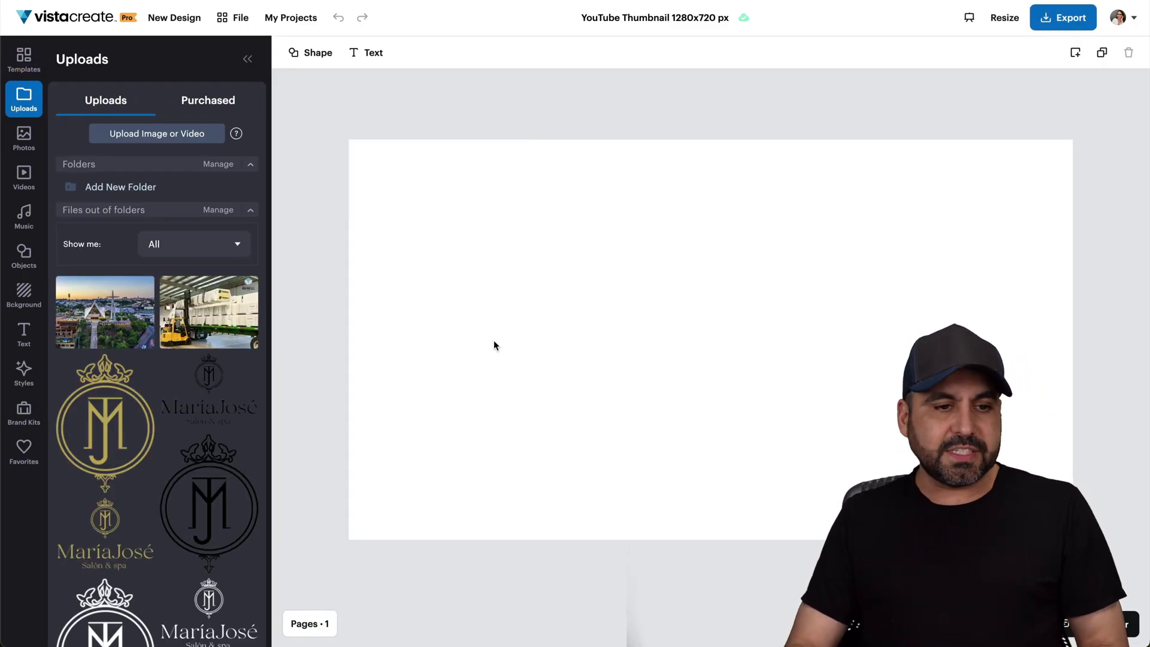
click(24, 60)
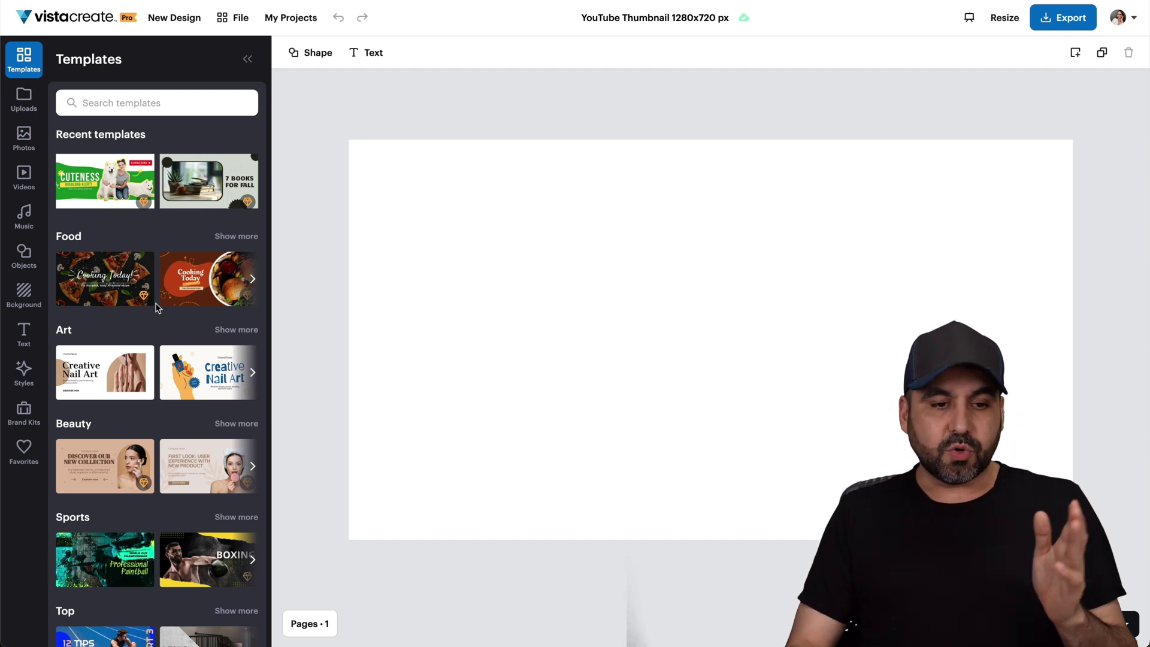
scroll(150, 317, down, 10)
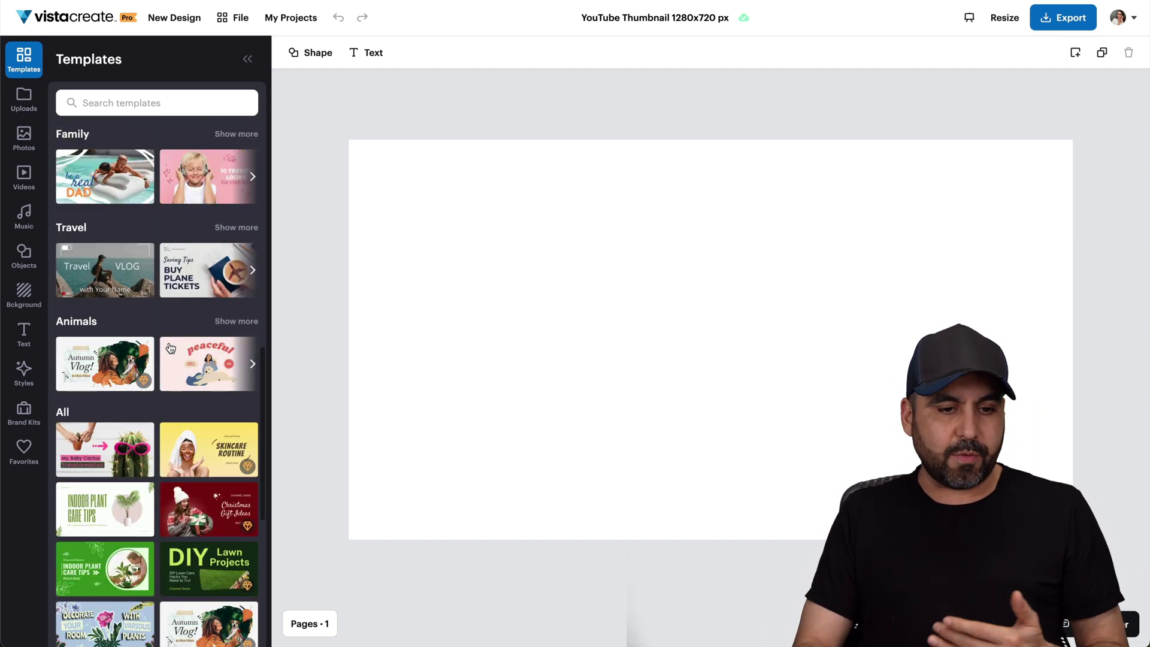
scroll(163, 144, up, 10)
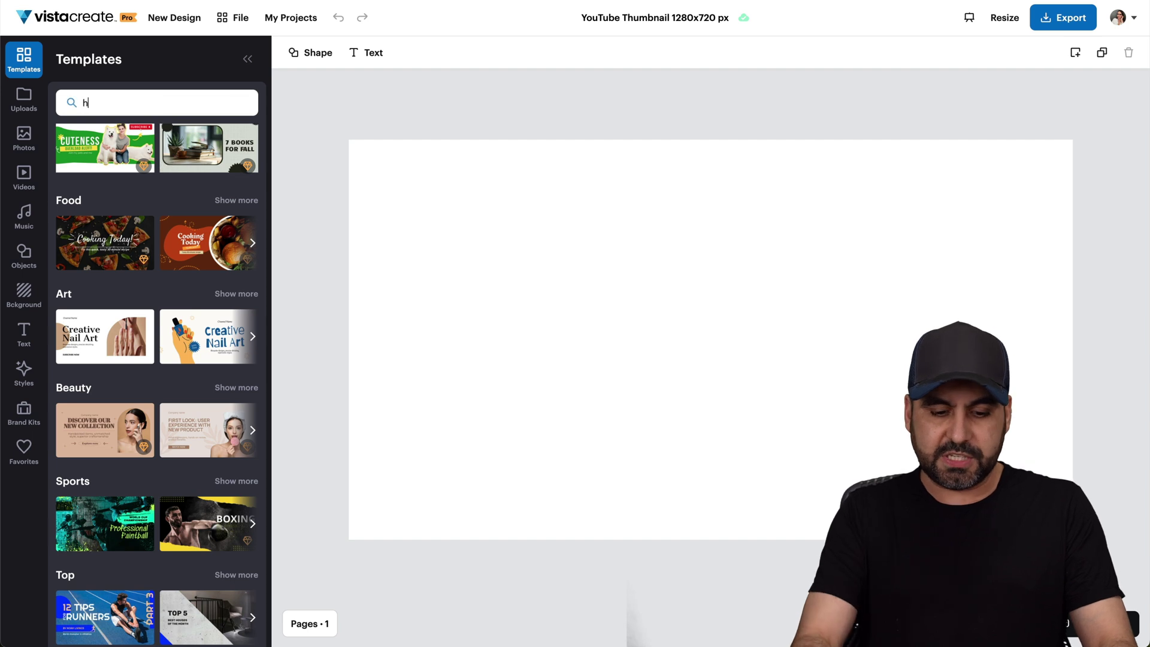
text(halloween)
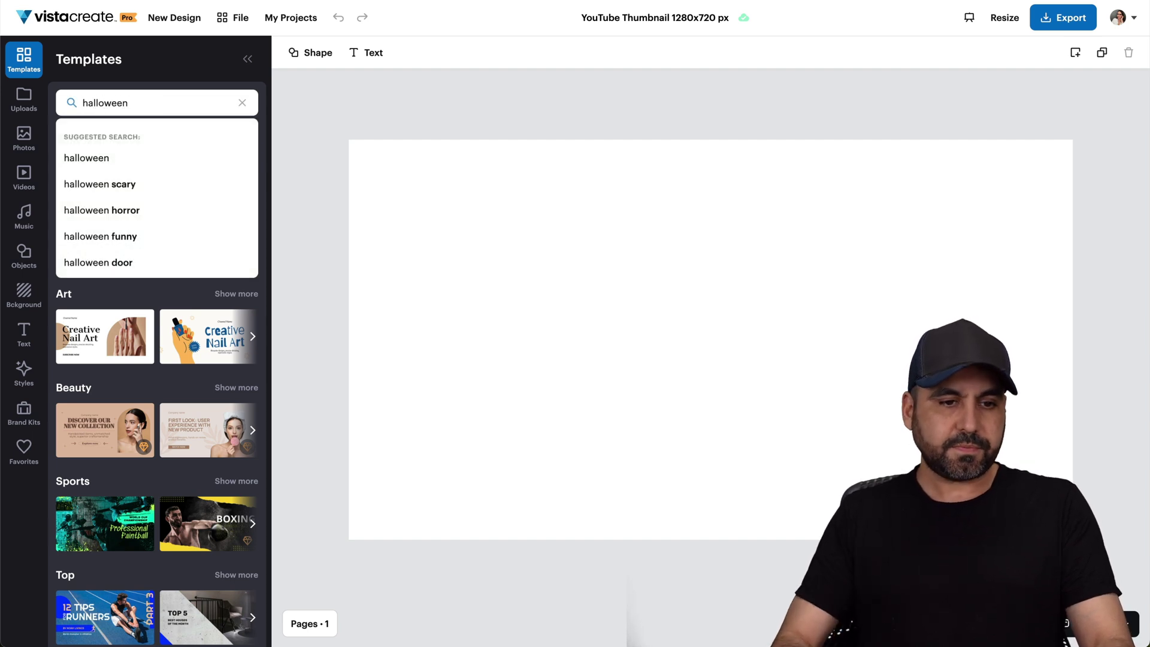
click(120, 159)
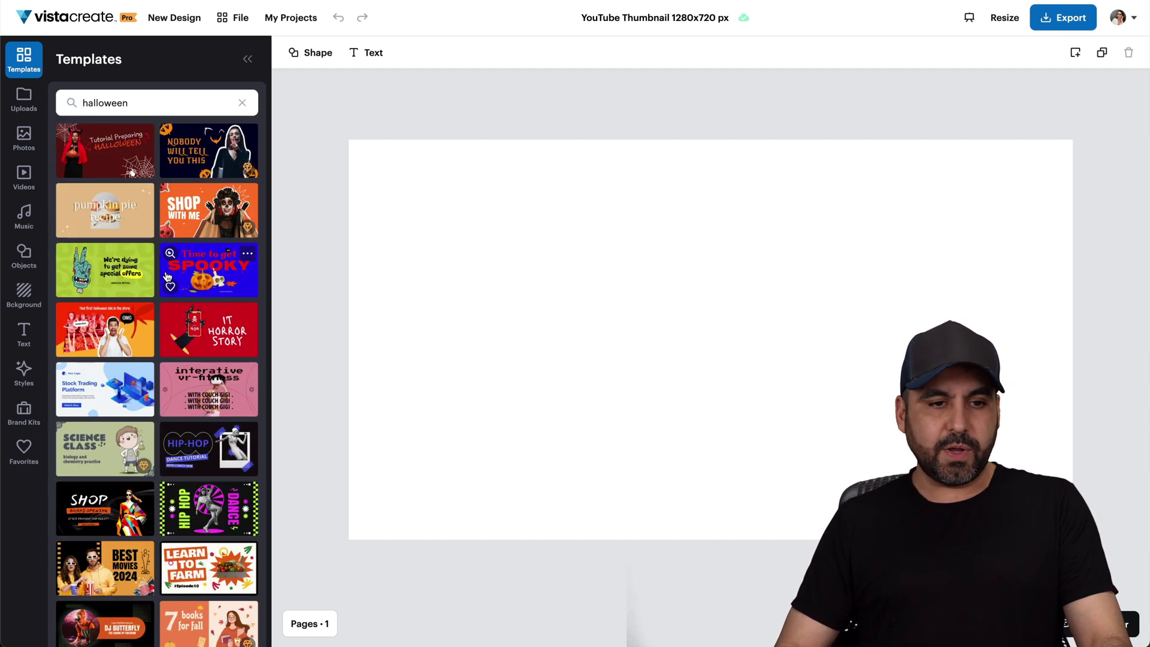
- Apply the Best Movies 2024 template from the halloween results
scroll(161, 526, down, 10)
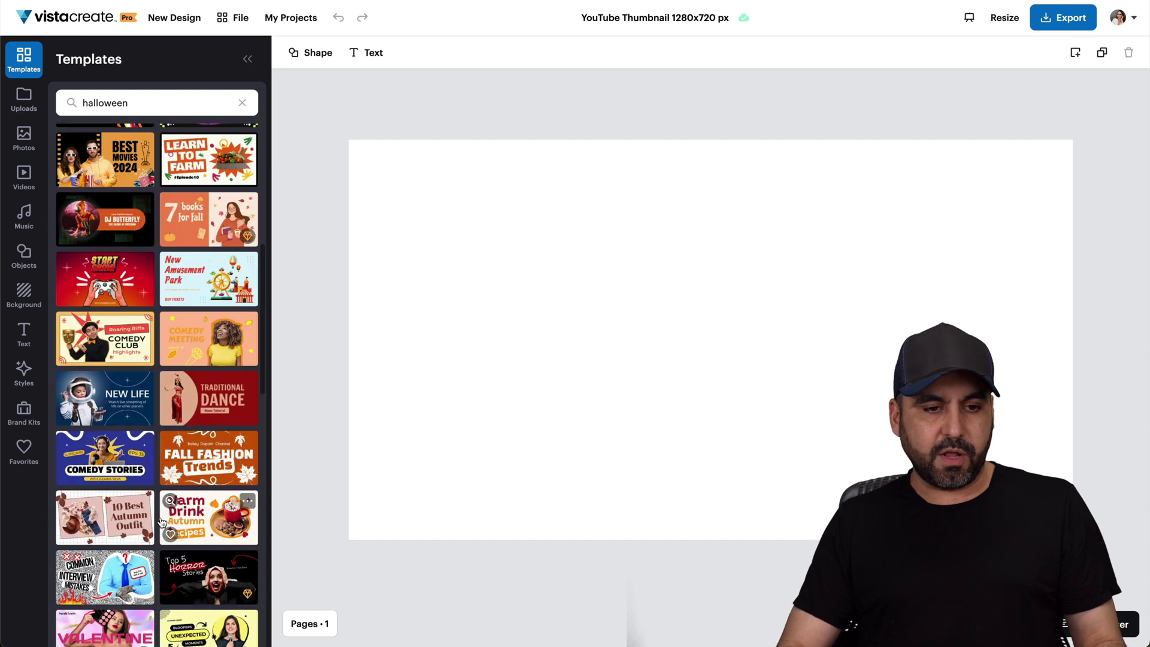
scroll(161, 522, up, 10)
scroll(162, 515, down, 4)
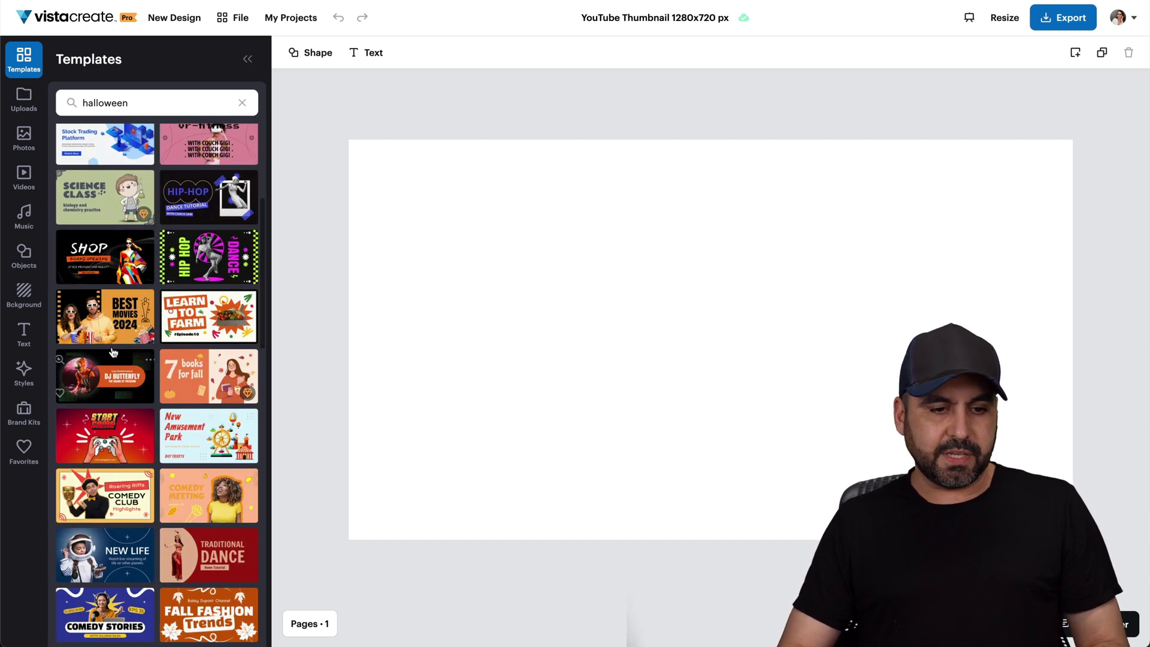
click(109, 317)
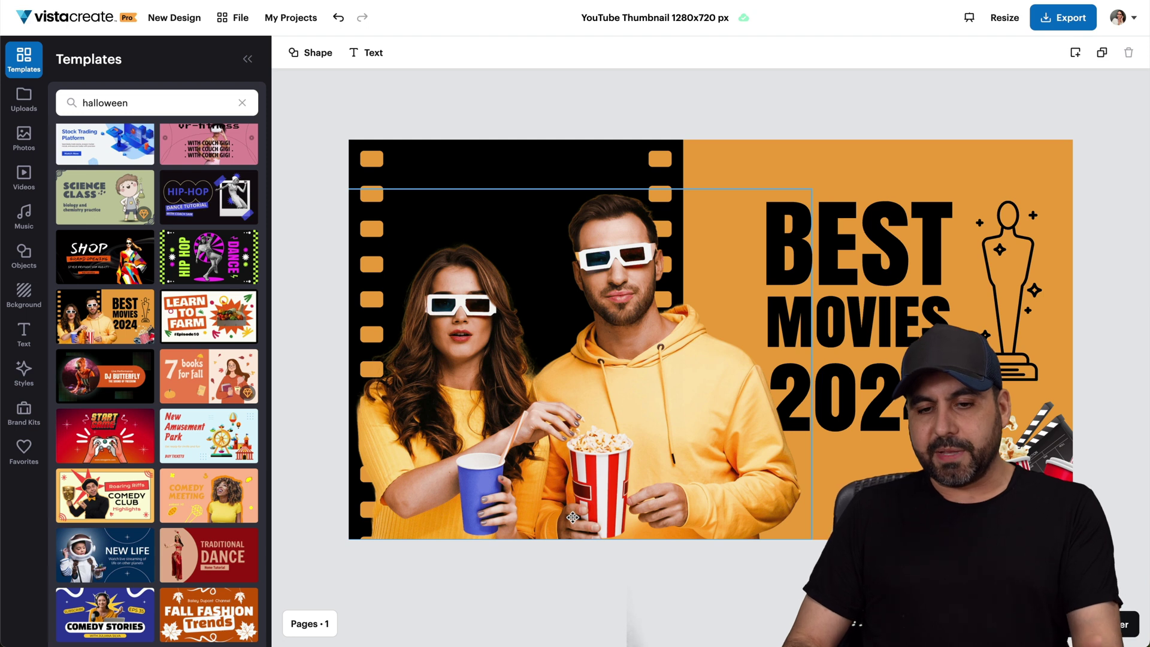
- Inspect the BEST and MOVIES text boxes, then view Brand Kit 1's logo, palette and Open Sans fonts
double_click(858, 259)
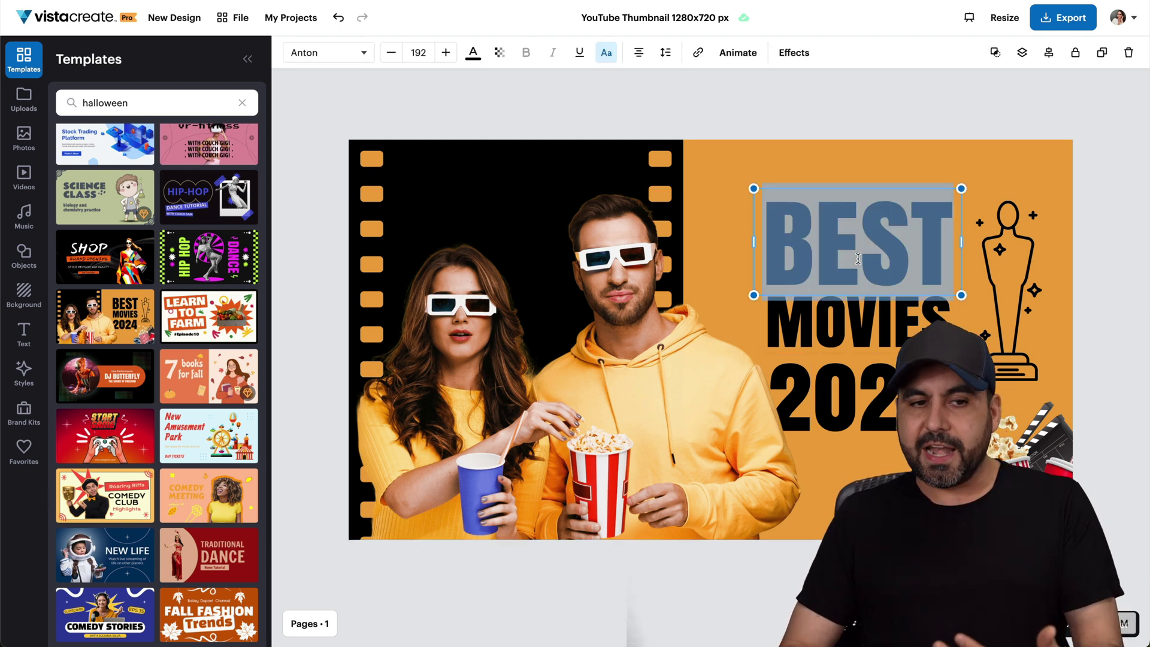
click(864, 357)
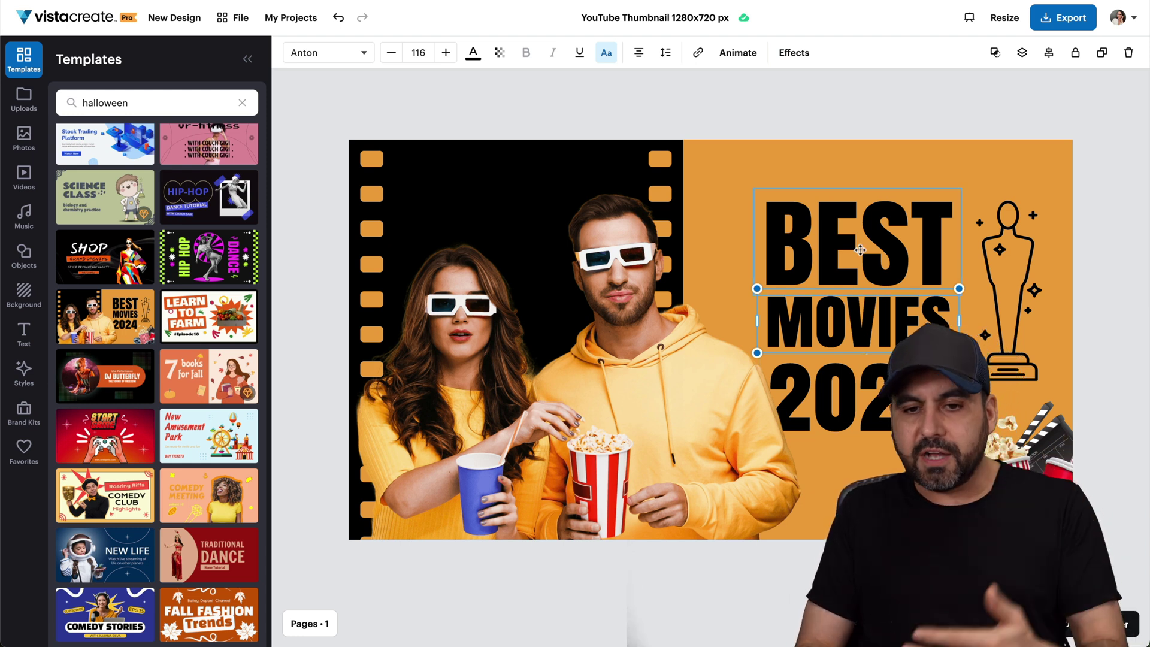
click(861, 249)
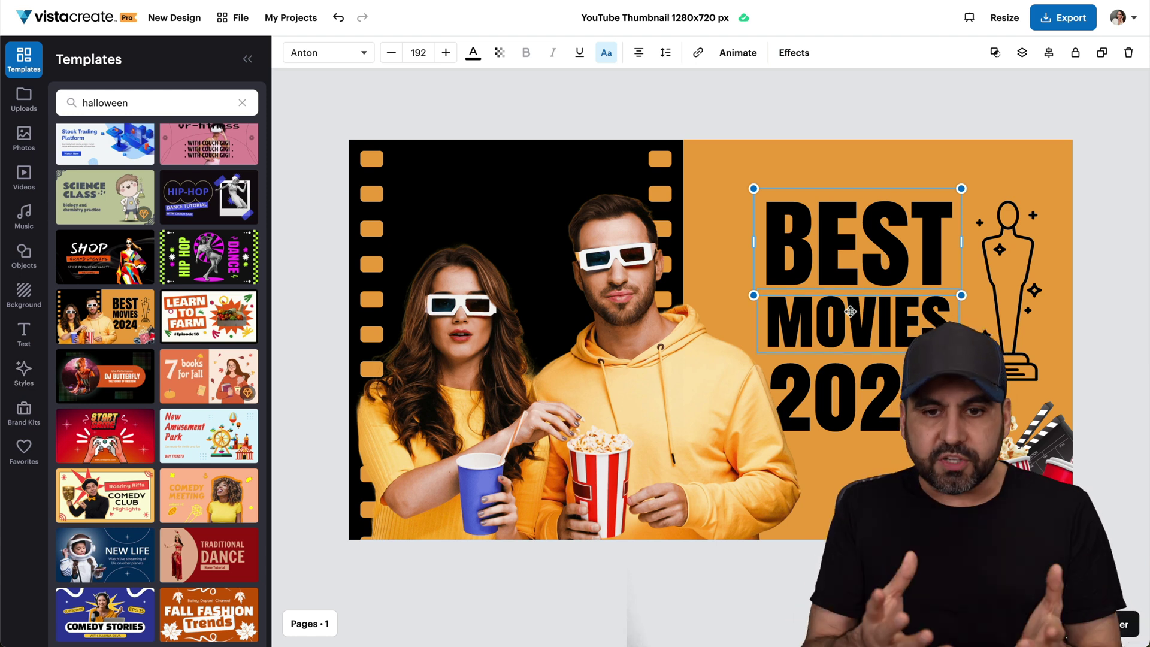
click(24, 412)
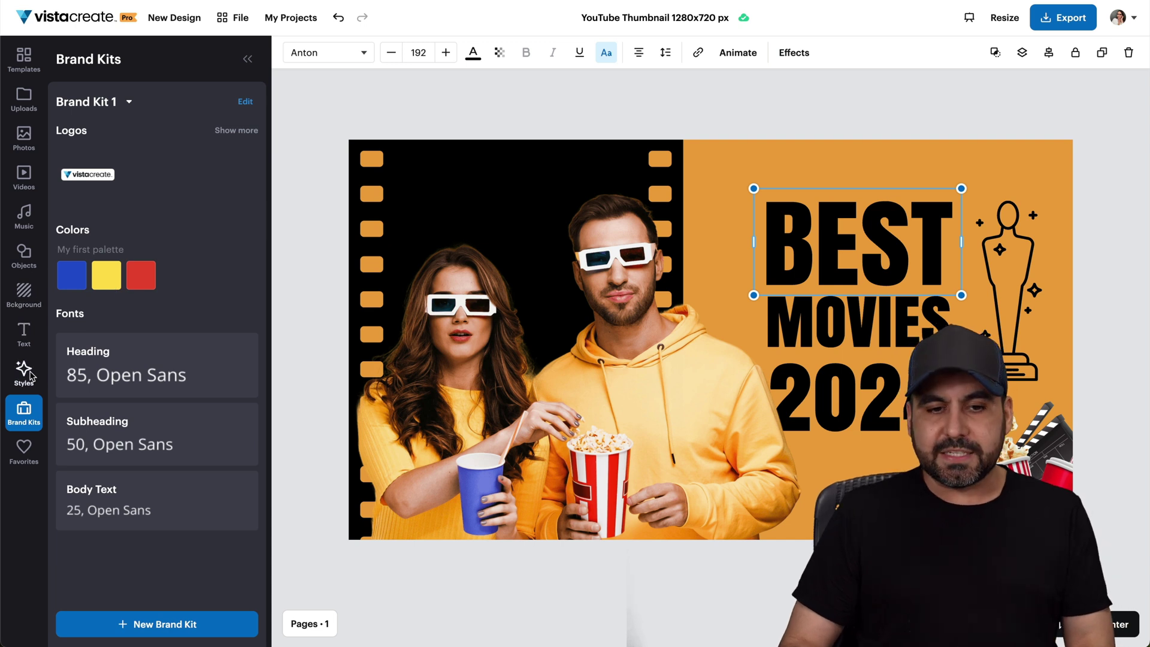
- Try shuffled and photo-based palettes in Styles, ending on the original black-and-orange colours, and reopen the templates
click(33, 379)
click(162, 132)
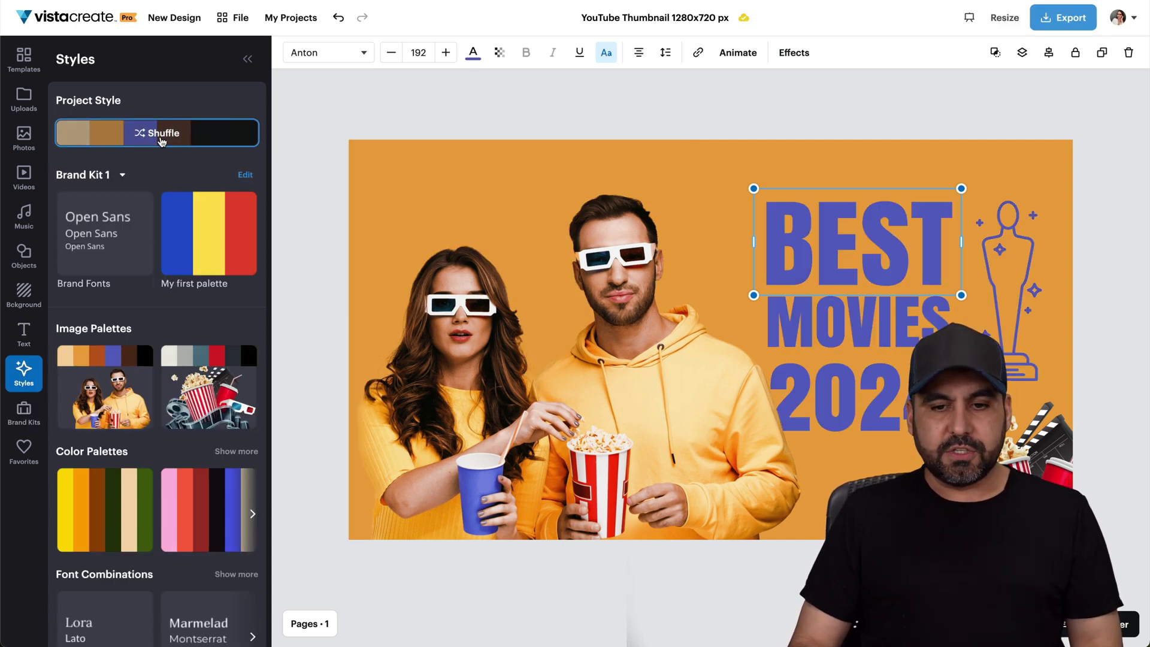
click(188, 360)
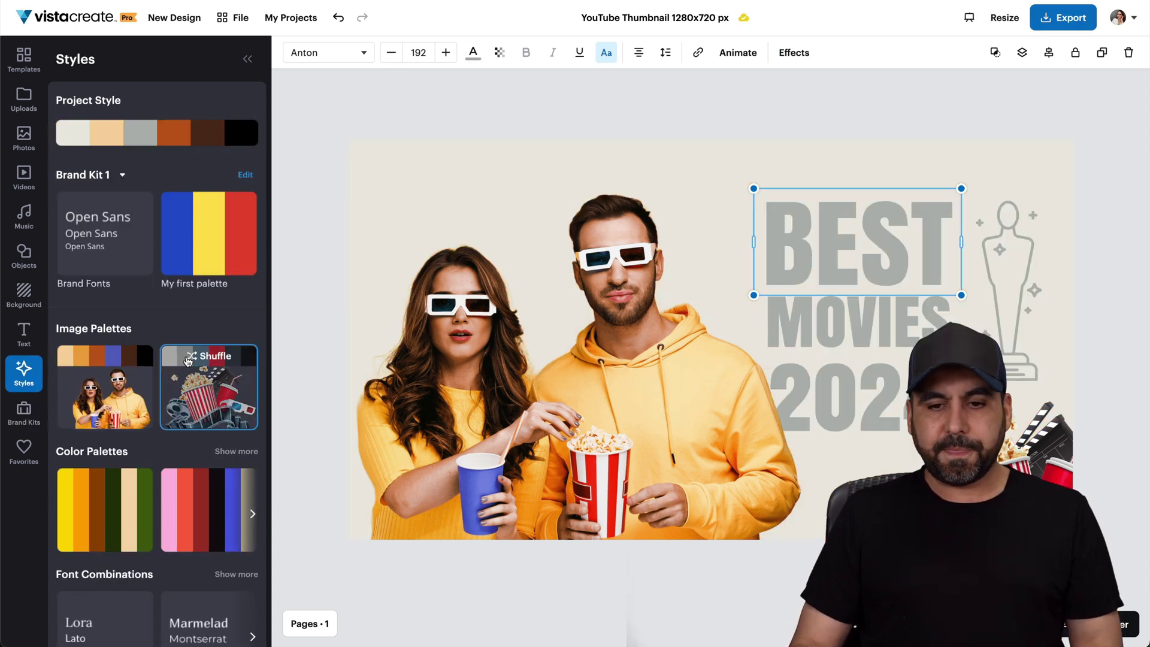
click(106, 358)
click(106, 358)
click(107, 358)
click(107, 358)
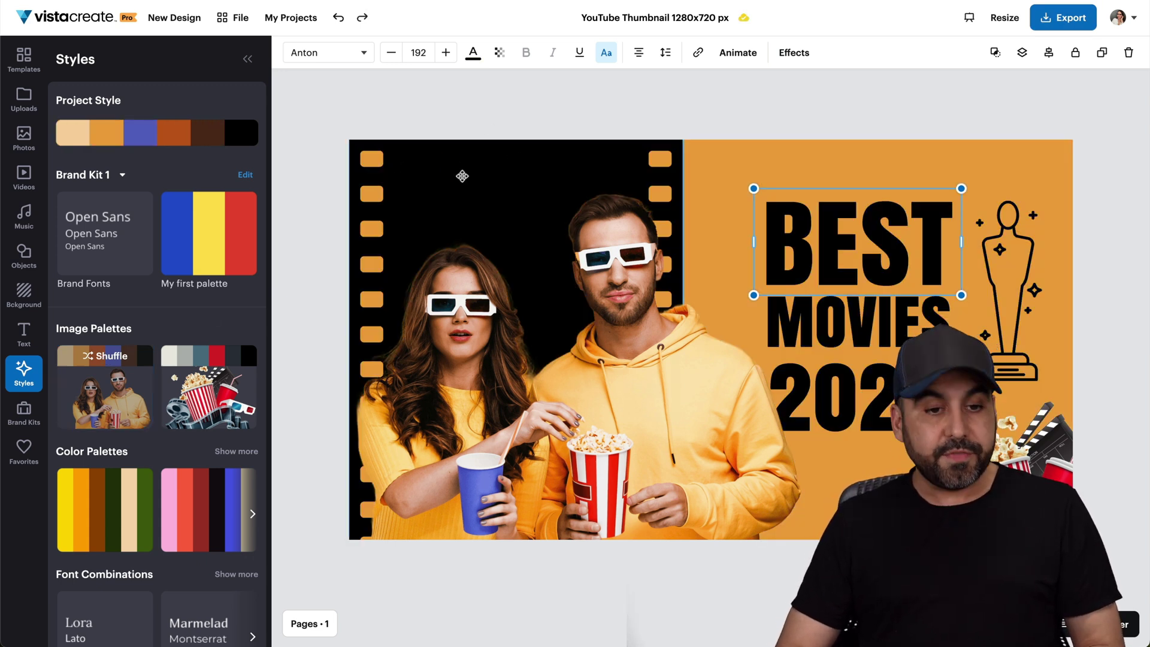
click(24, 58)
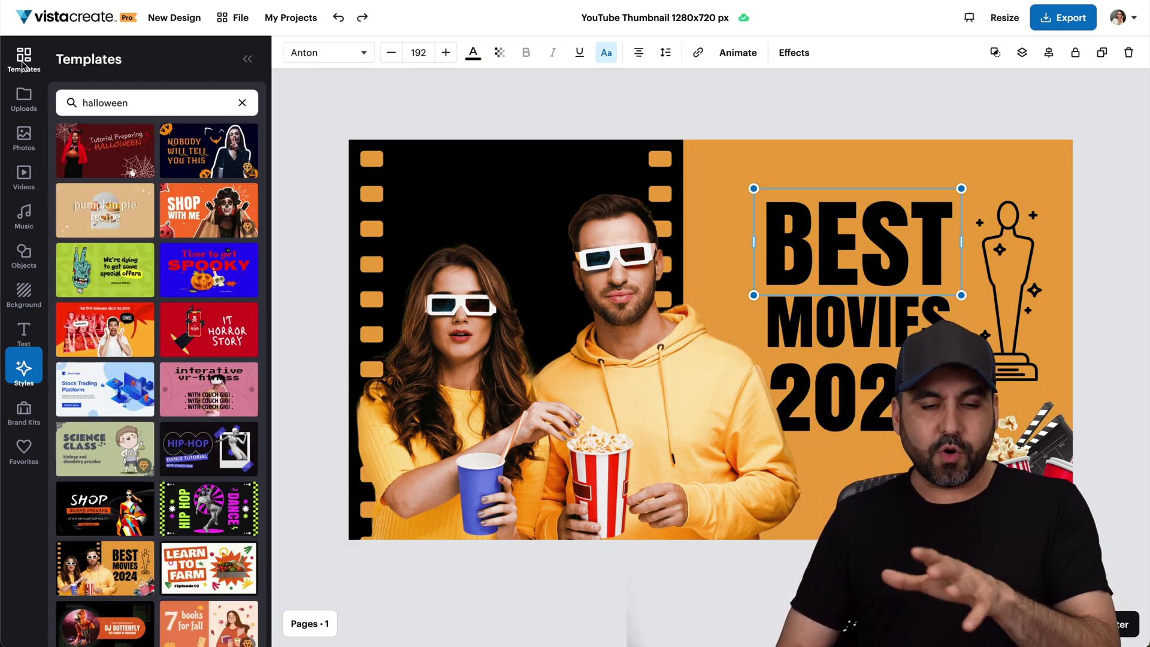
- Replace the couple photo with an enlarged presenter photo inside the film-strip frame
click(508, 351)
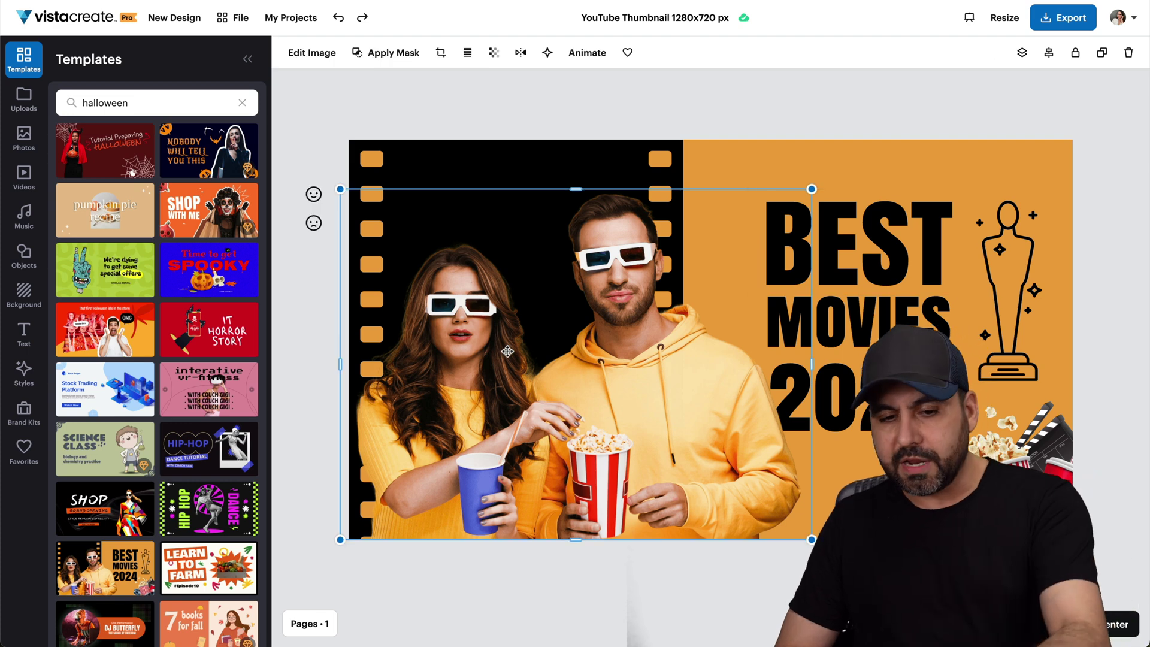
key(Delete)
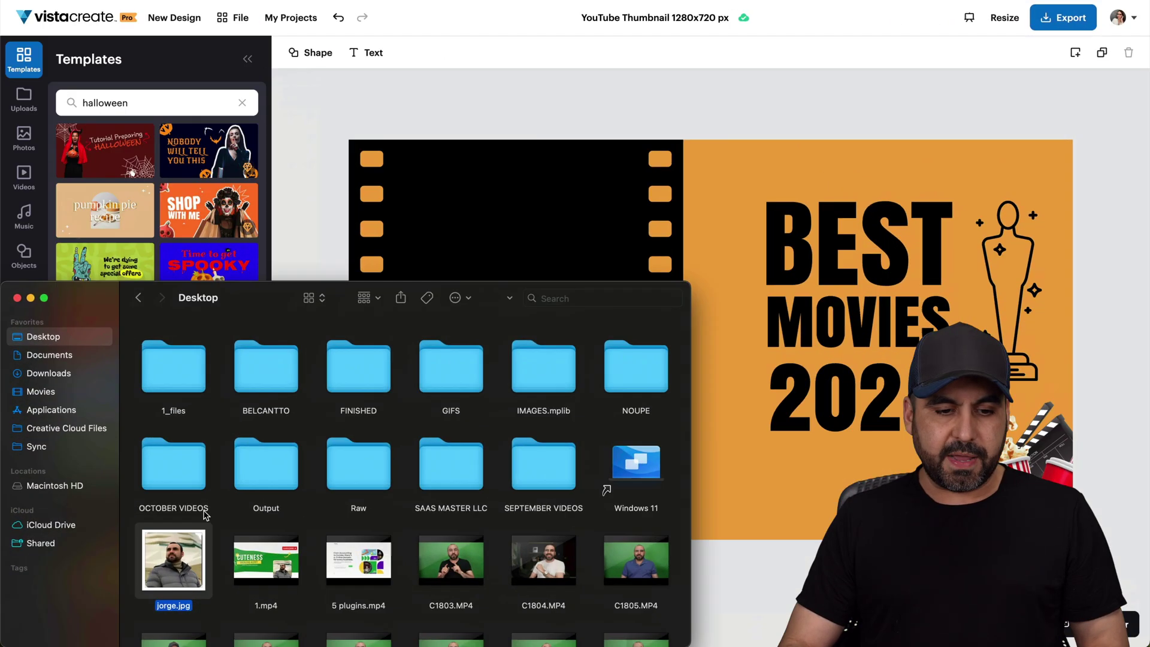
drag(180, 544, 473, 233)
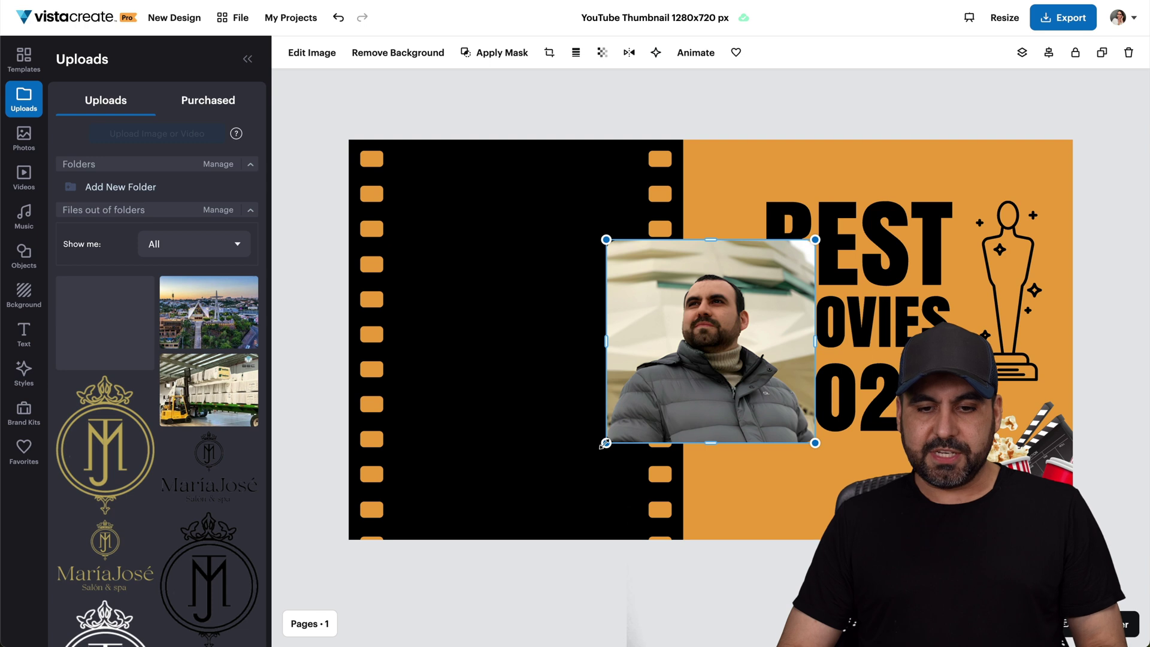
drag(605, 444, 457, 585)
drag(636, 420, 540, 380)
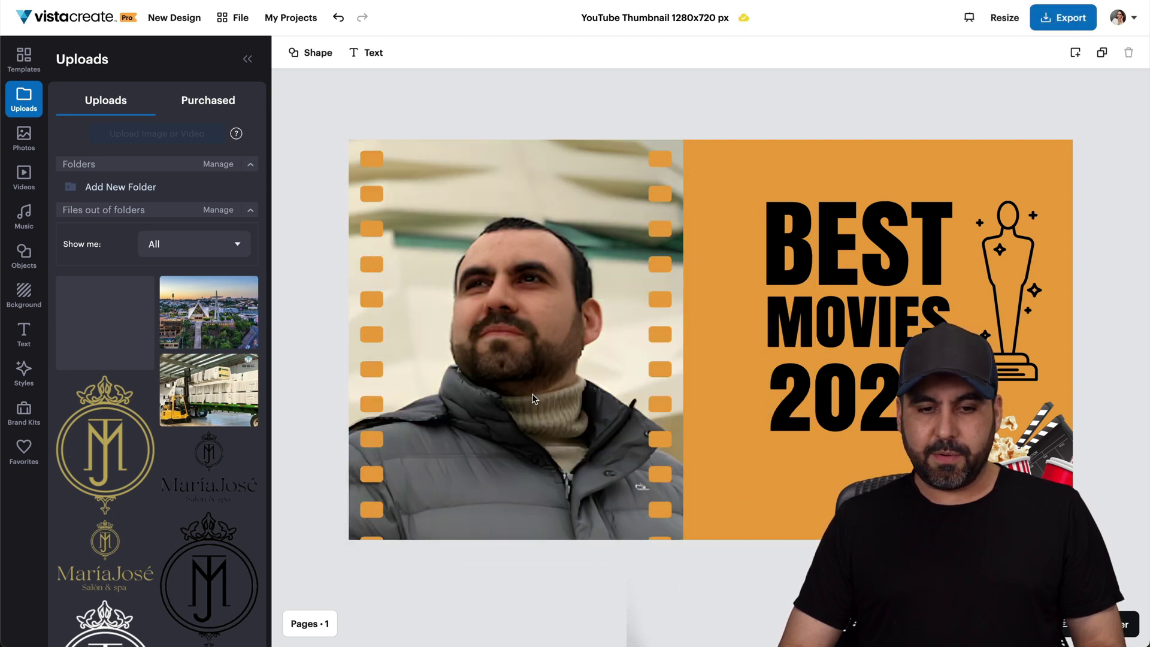
- Move the presenter photo out of the film-strip frame and start Remove Background on it
click(562, 398)
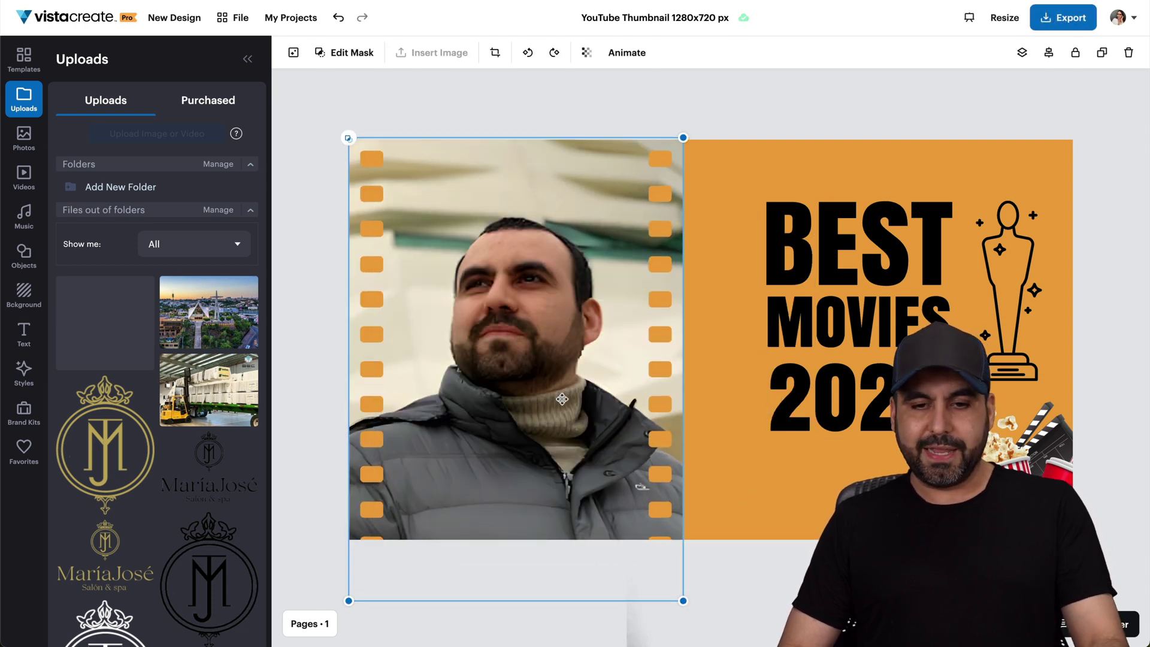
double_click(562, 398)
key(Return)
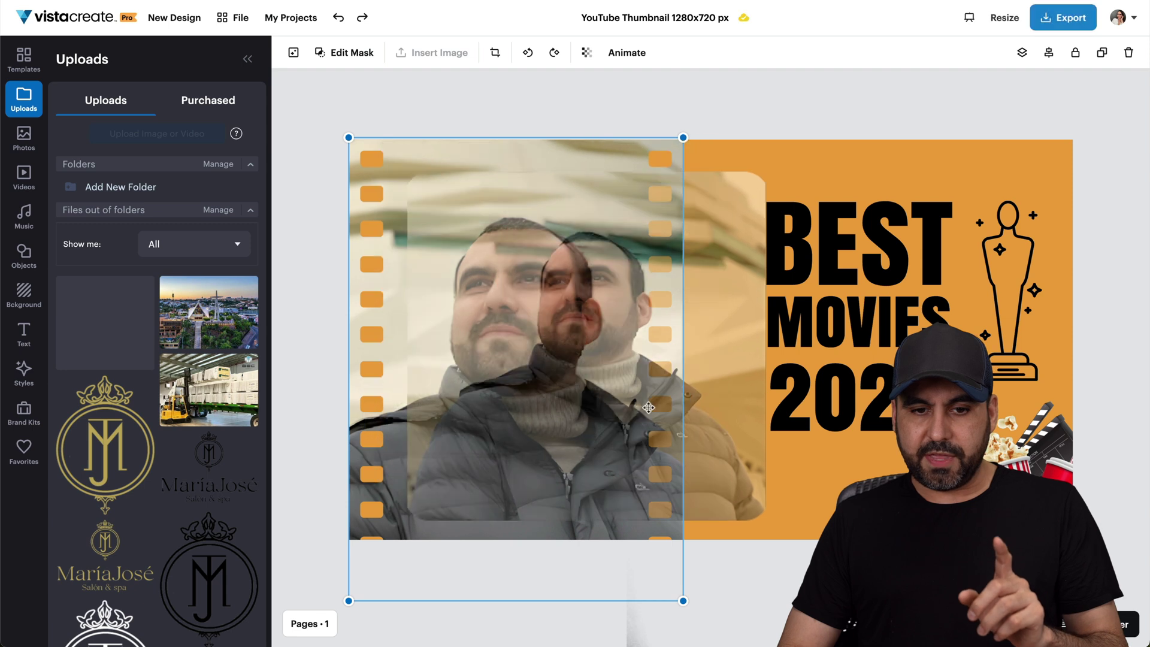
drag(698, 415, 873, 398)
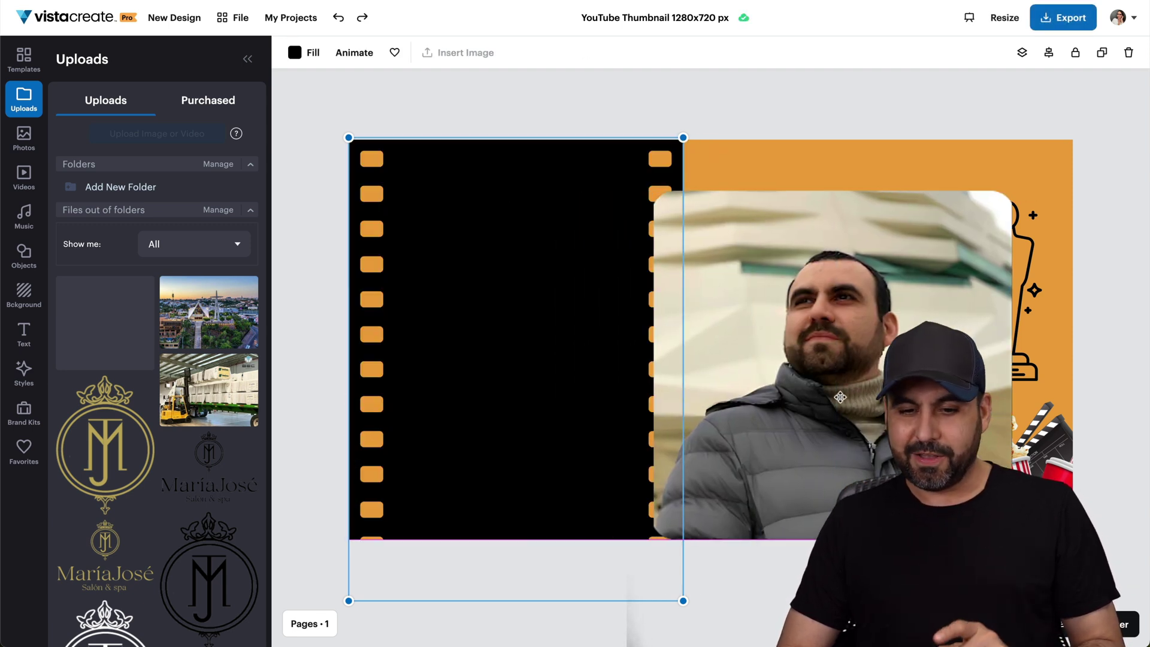
click(872, 398)
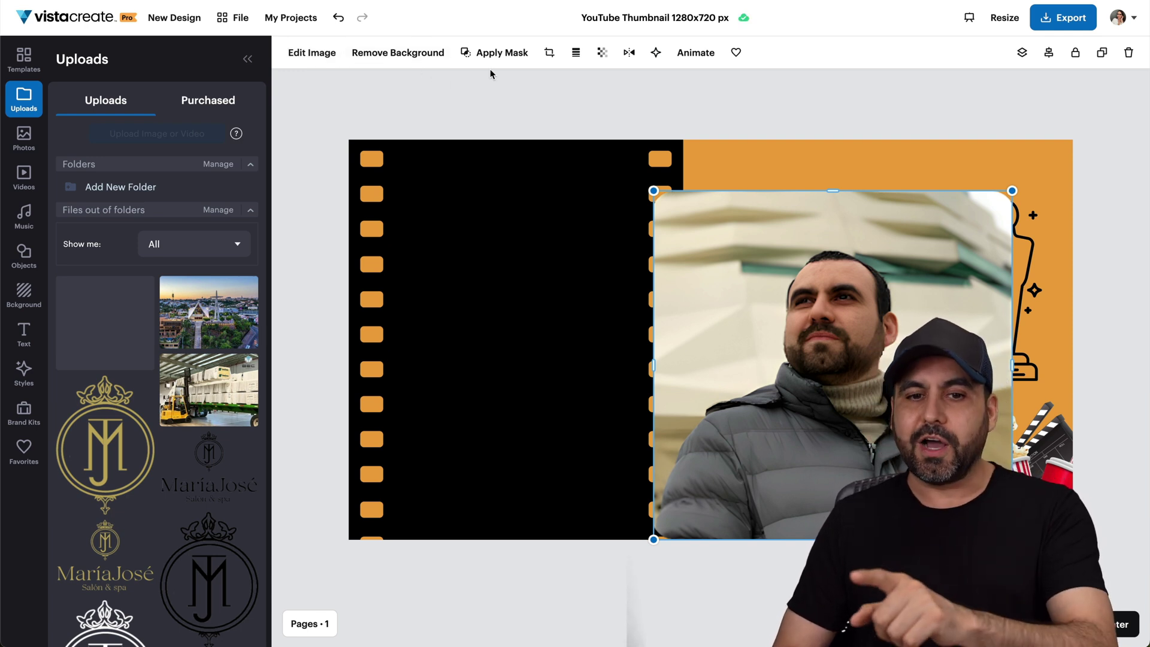
click(442, 54)
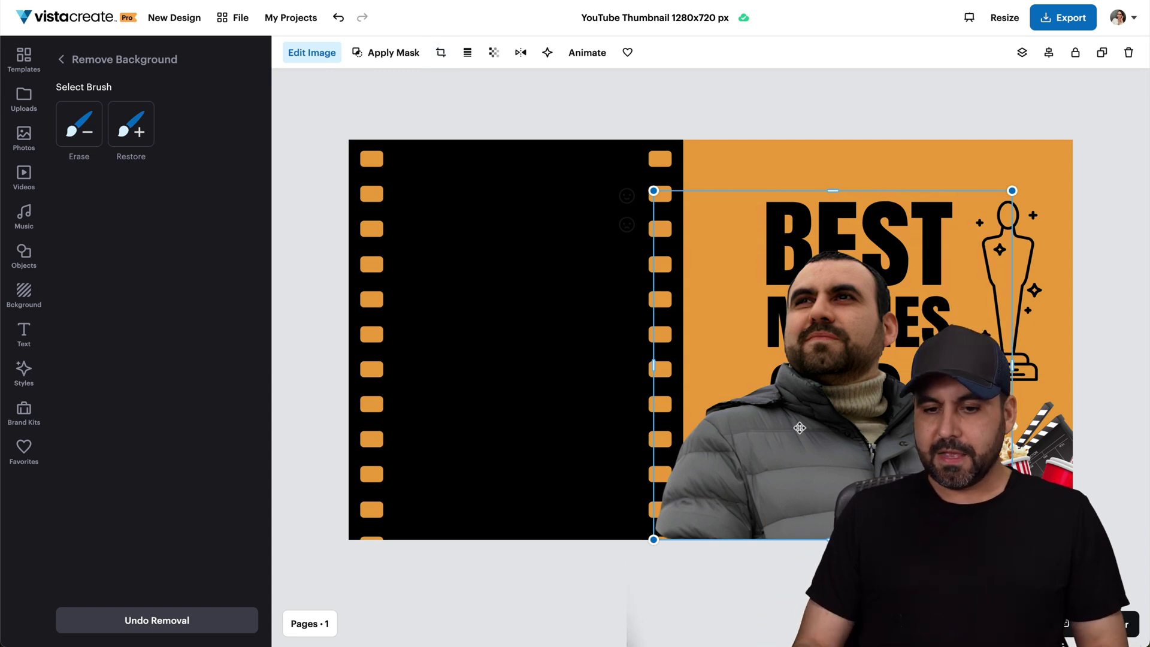
- Drag the background-free presenter cutout back toward the film-strip frame
drag(749, 431, 799, 463)
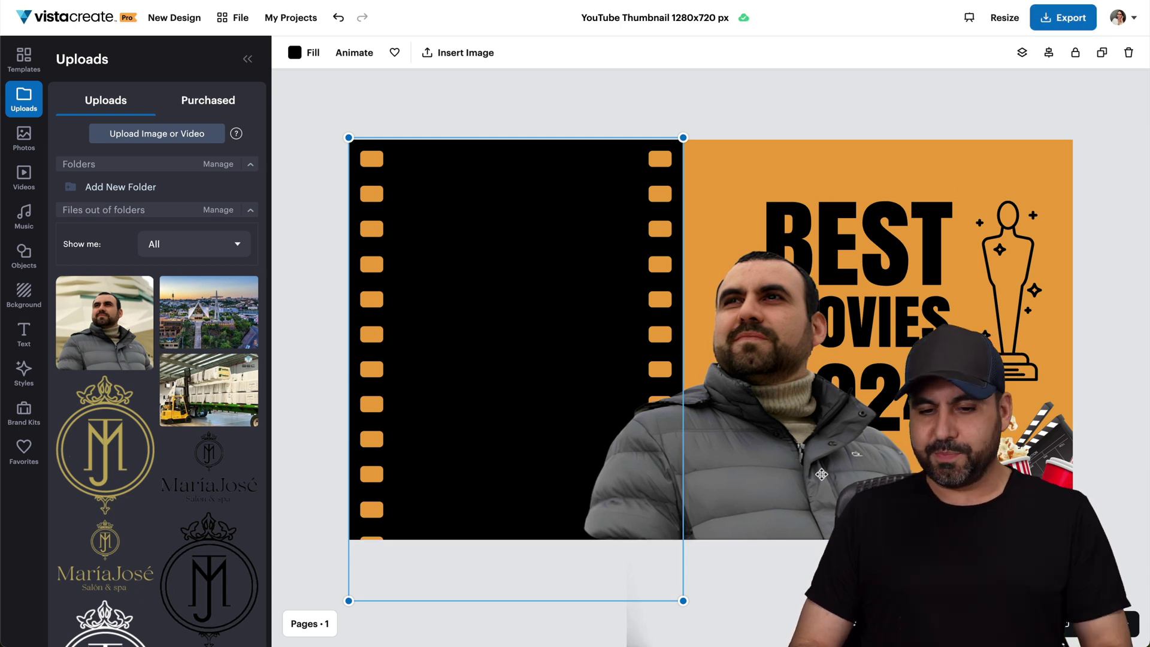
drag(821, 474, 597, 476)
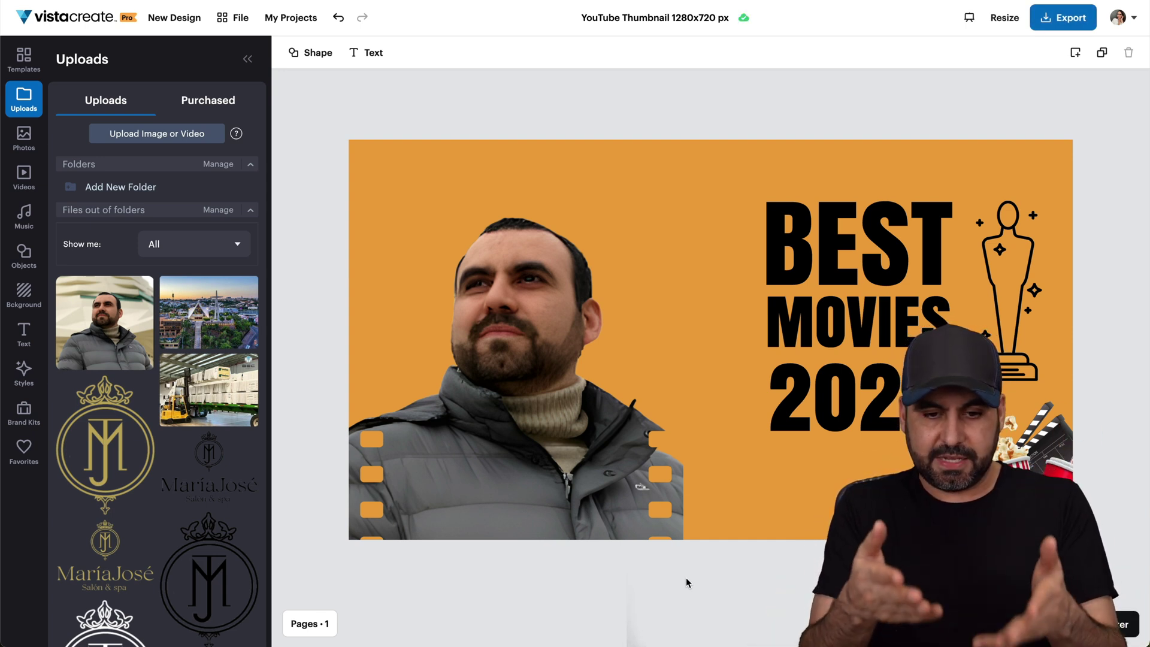
- Undo the cutout's frame placement and delete the black film-strip frame
key(ctrl+z)
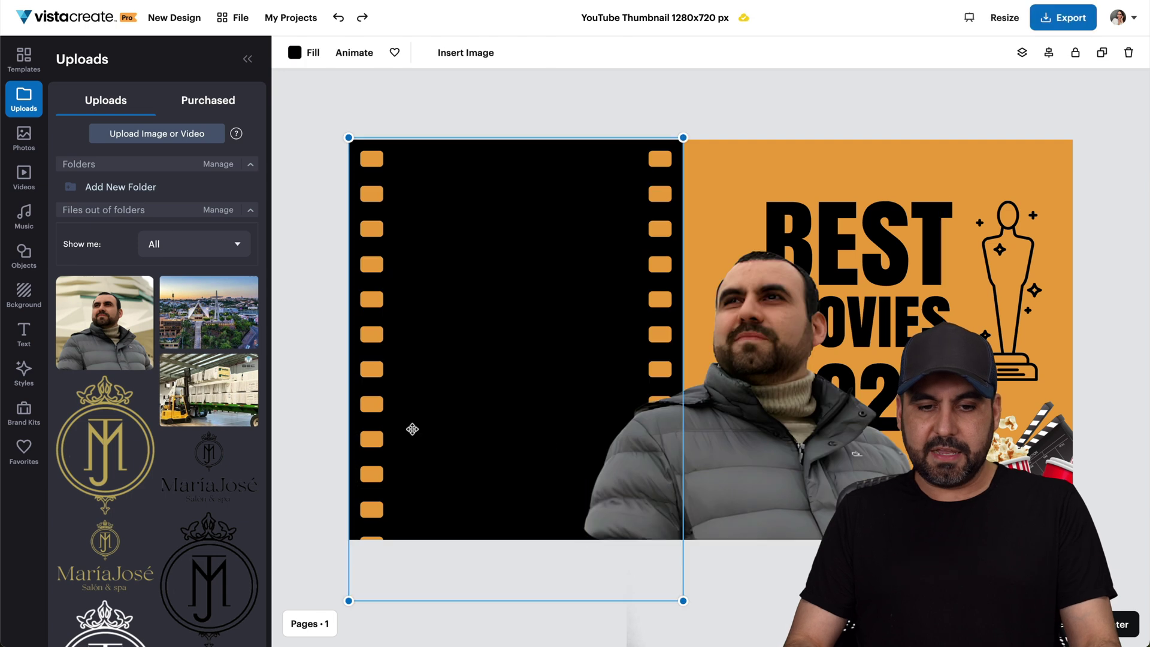
key(ctrl+shift+z)
key(ctrl+z)
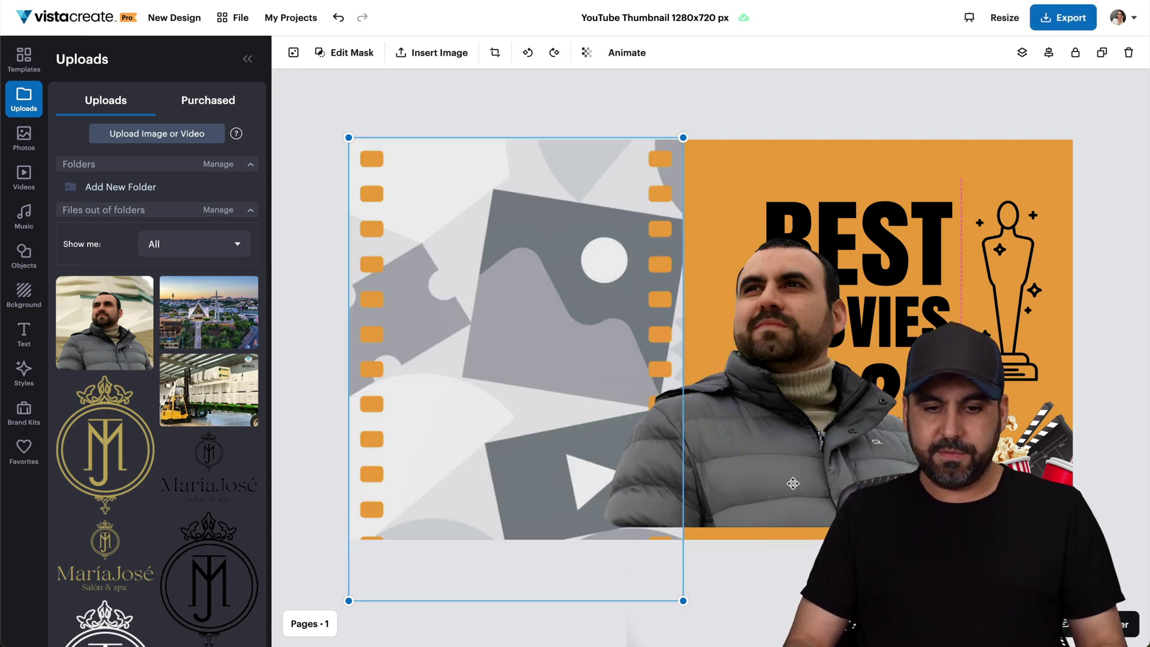
key(Delete)
- Position the presenter cutout on the left half of the orange background
drag(720, 444, 490, 450)
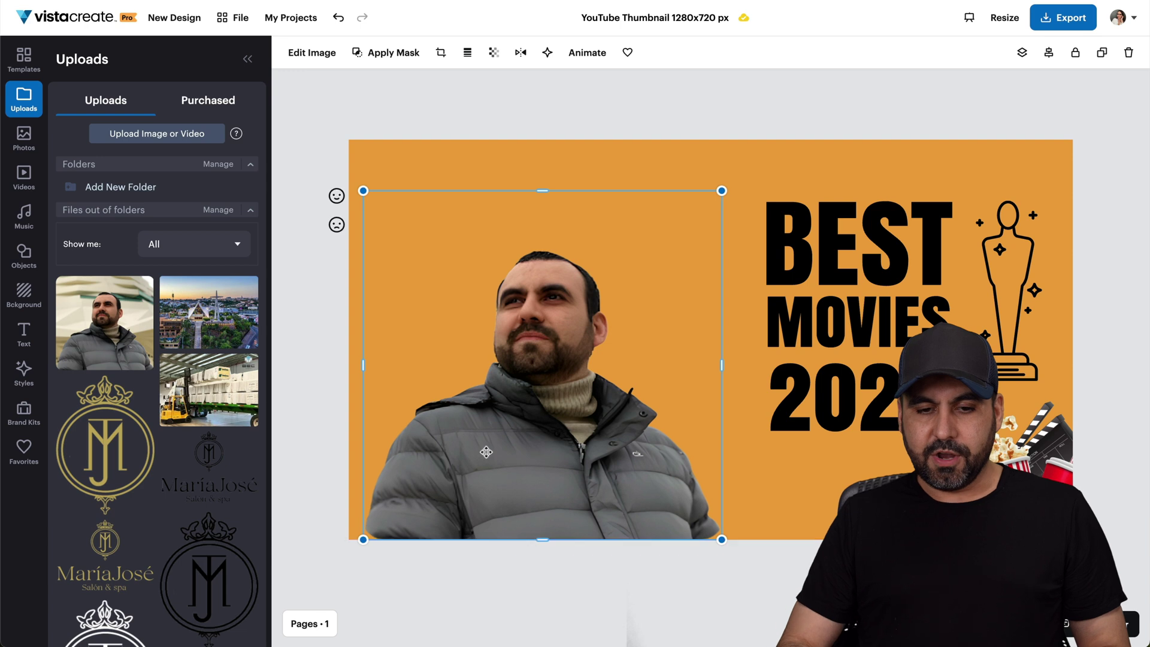
click(609, 595)
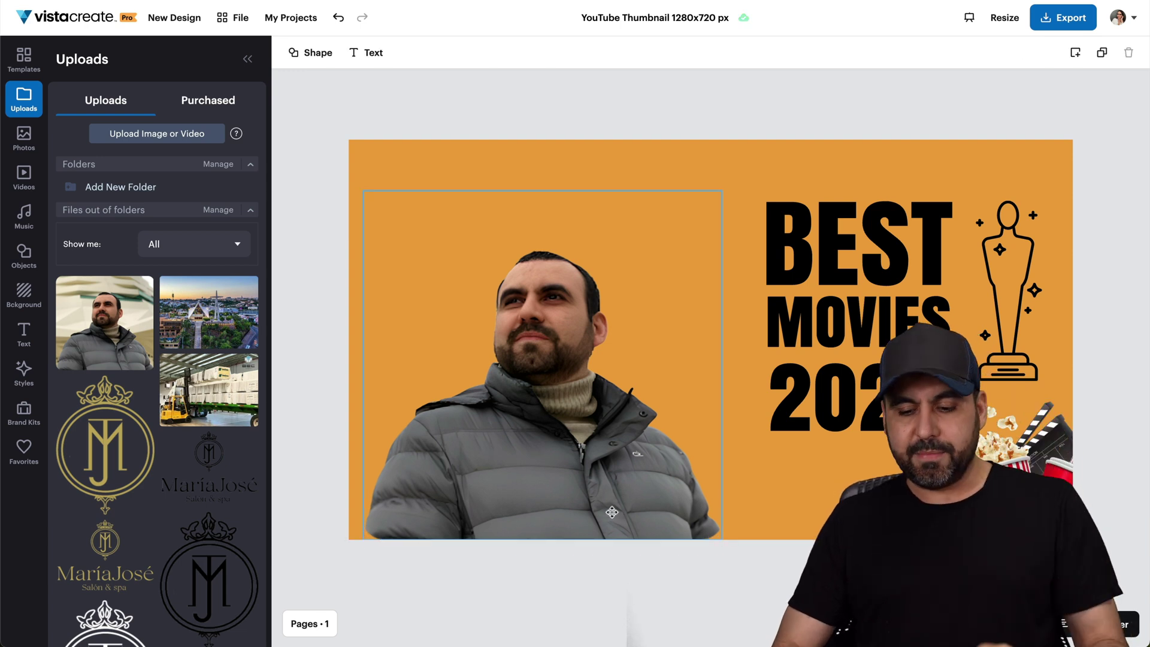
drag(611, 513, 601, 510)
click(777, 593)
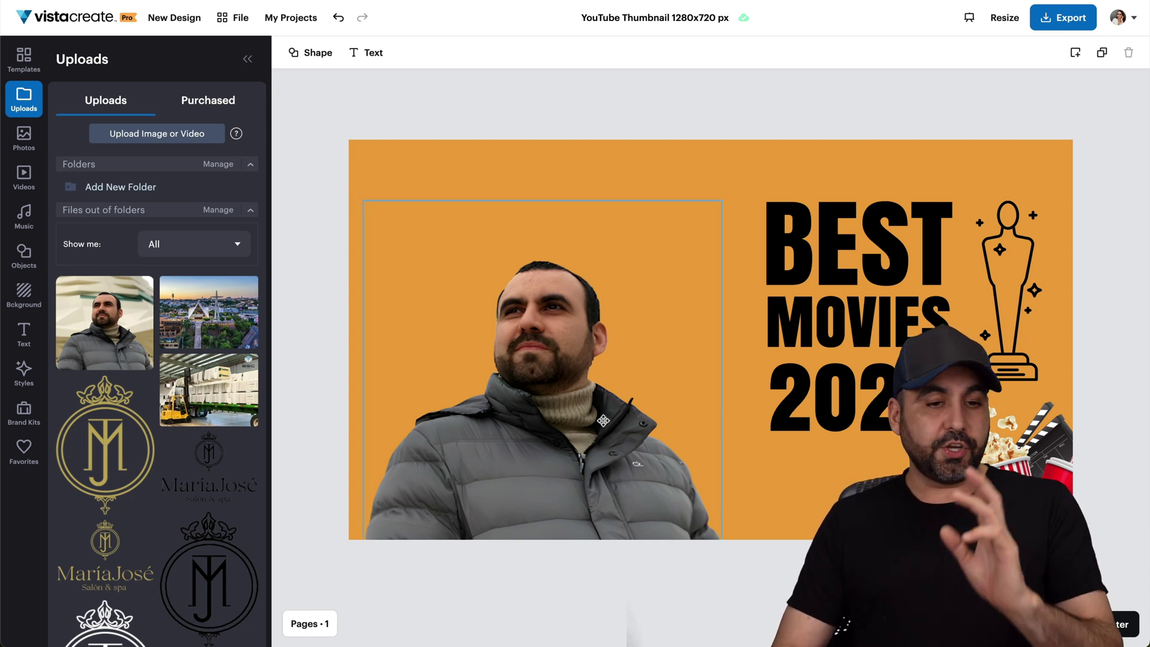
- Open Edit Image for the presenter cutout and browse its filters
click(603, 420)
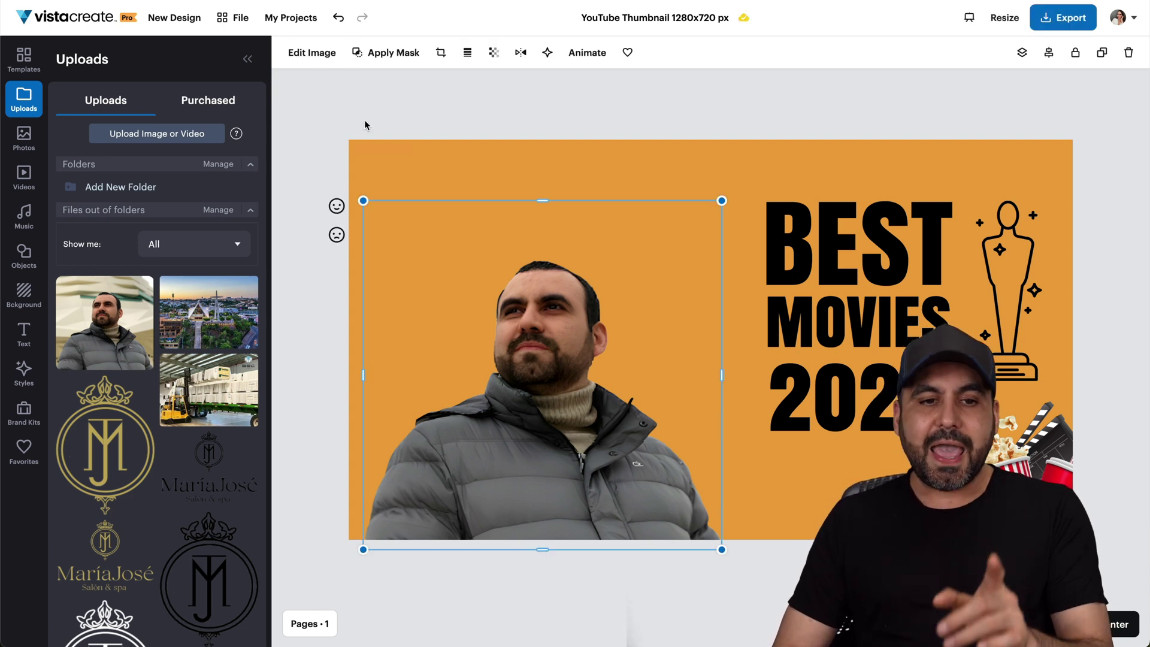
click(327, 55)
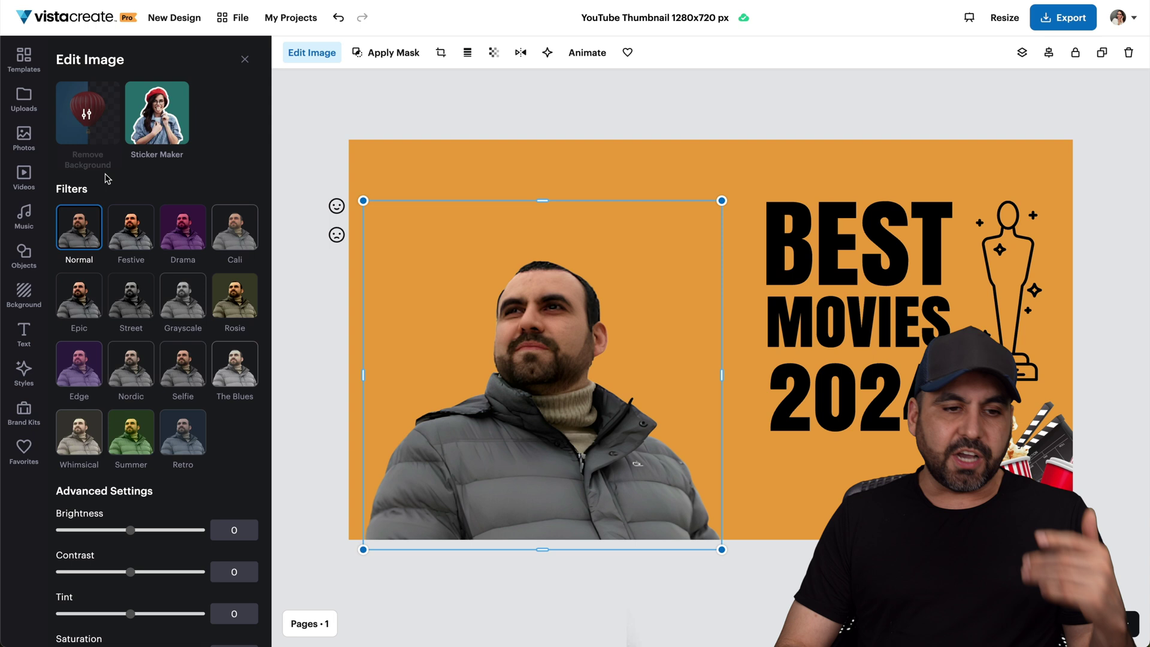
scroll(118, 328, down, 3)
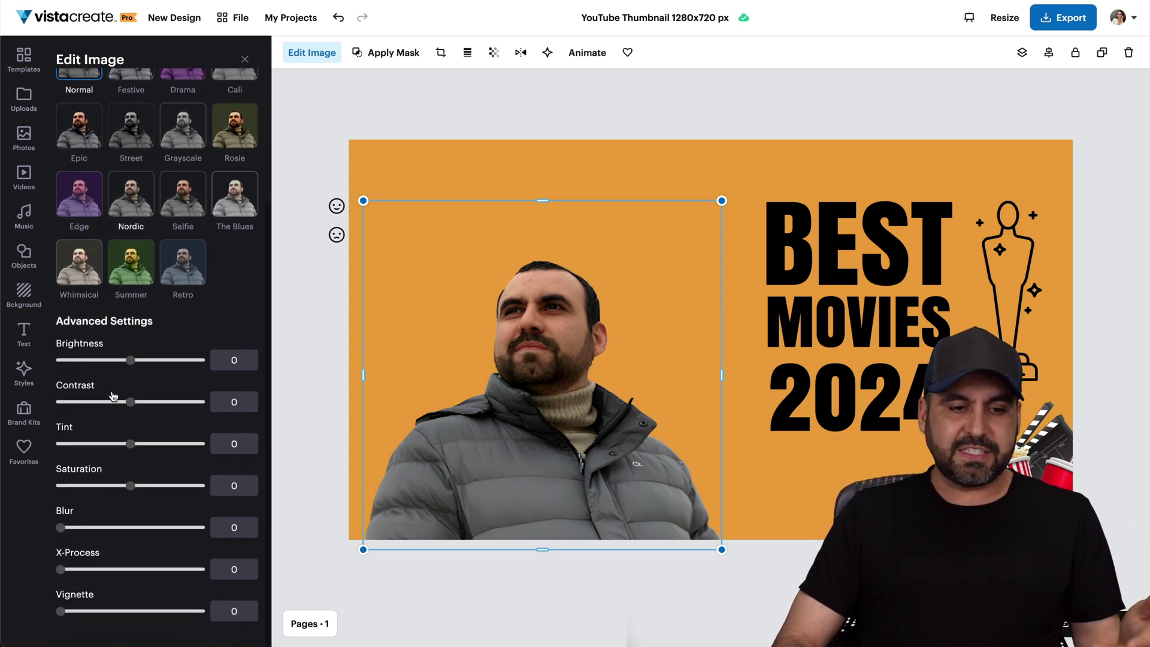
scroll(118, 481, up, 3)
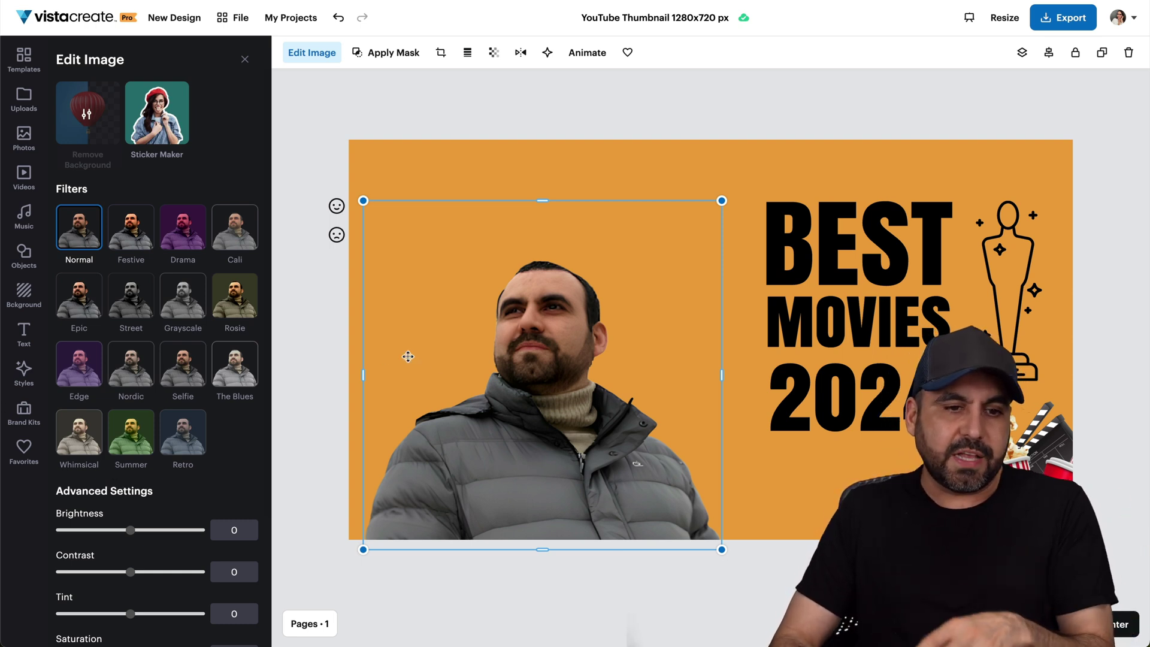
click(171, 127)
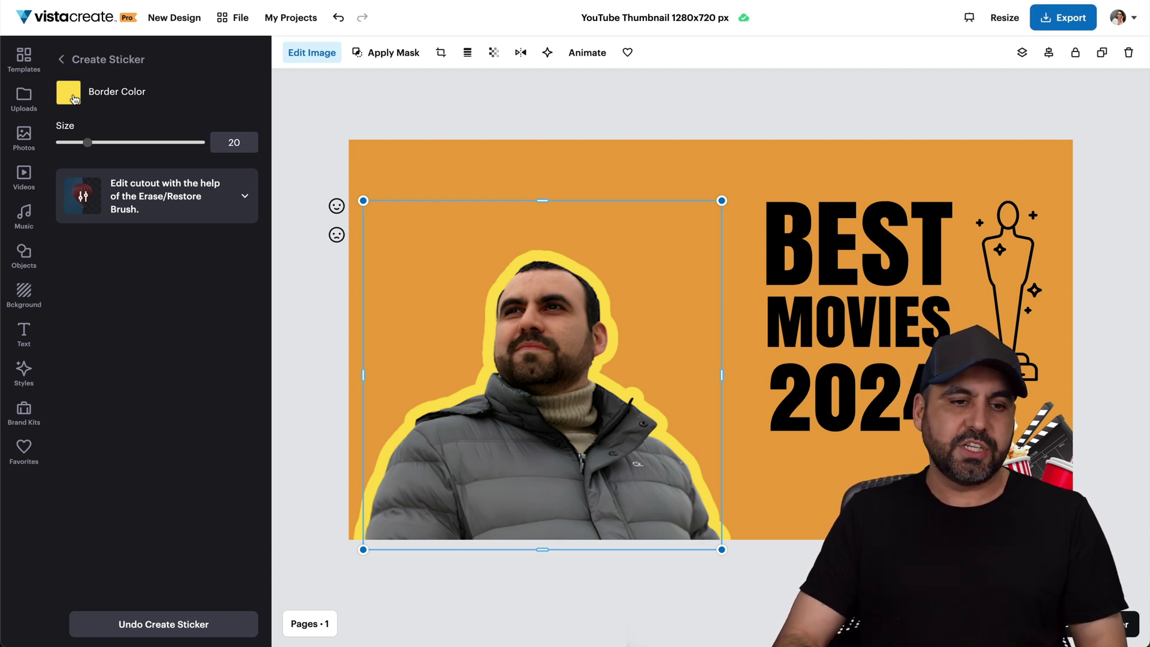
mouse_move(87, 143)
mouse_down()
mouse_move(70, 142)
mouse_move(89, 141)
mouse_up()
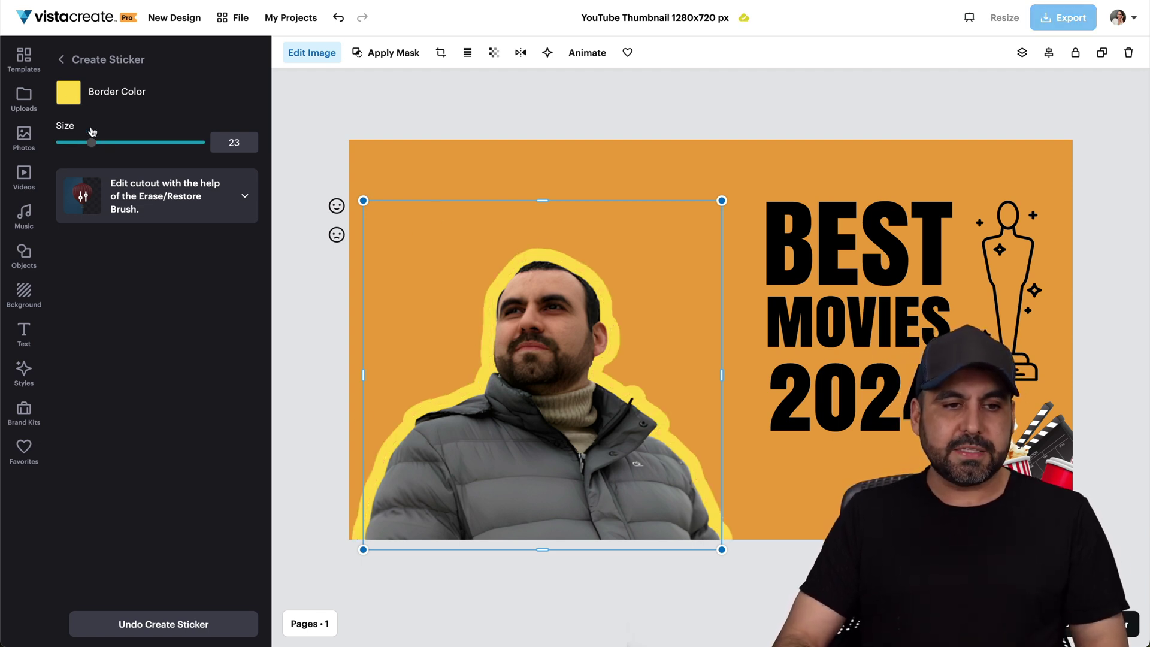
key(ctrl+z)
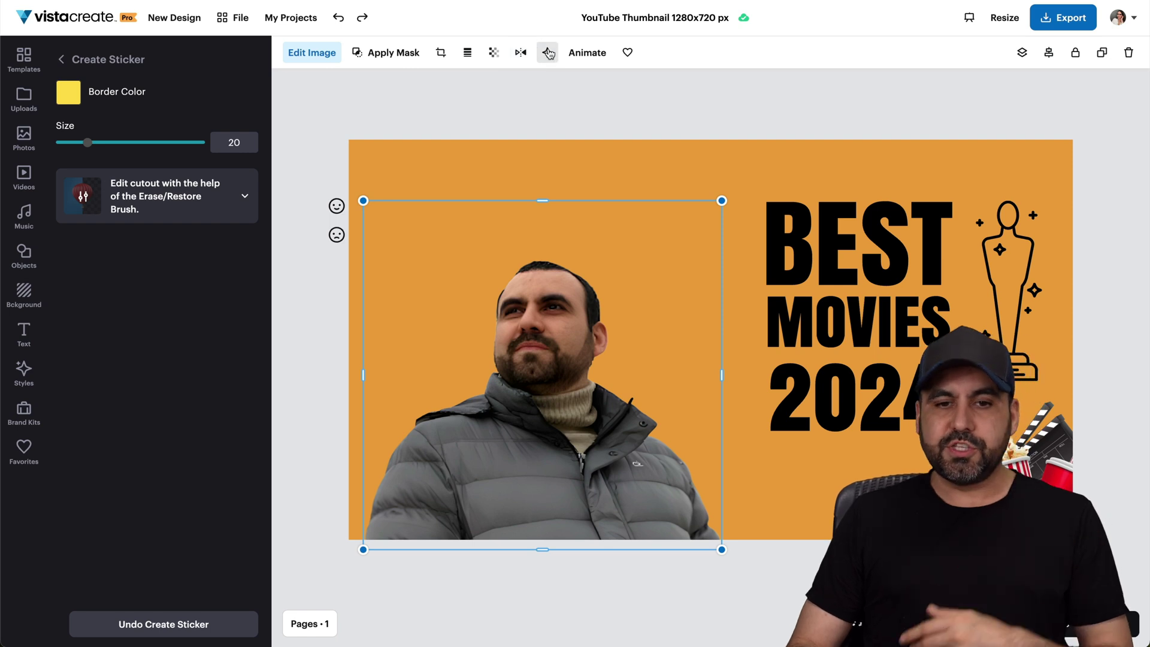
- Give the cutout a Move entrance animation From Left with a 0.3 s delay
click(588, 54)
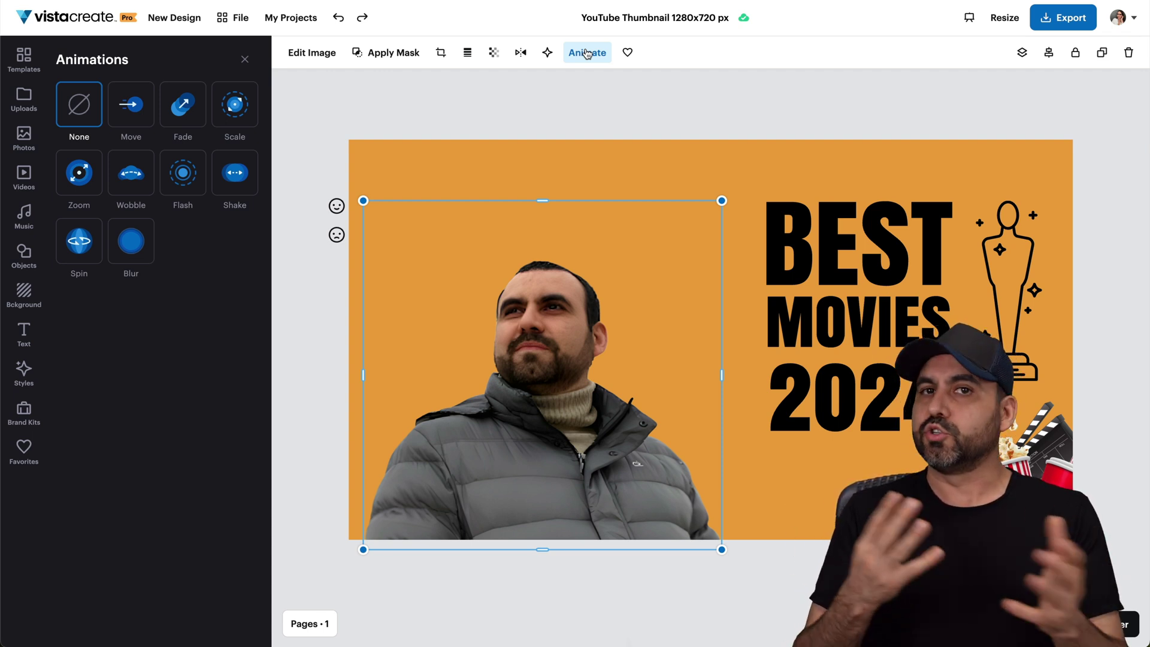
click(130, 118)
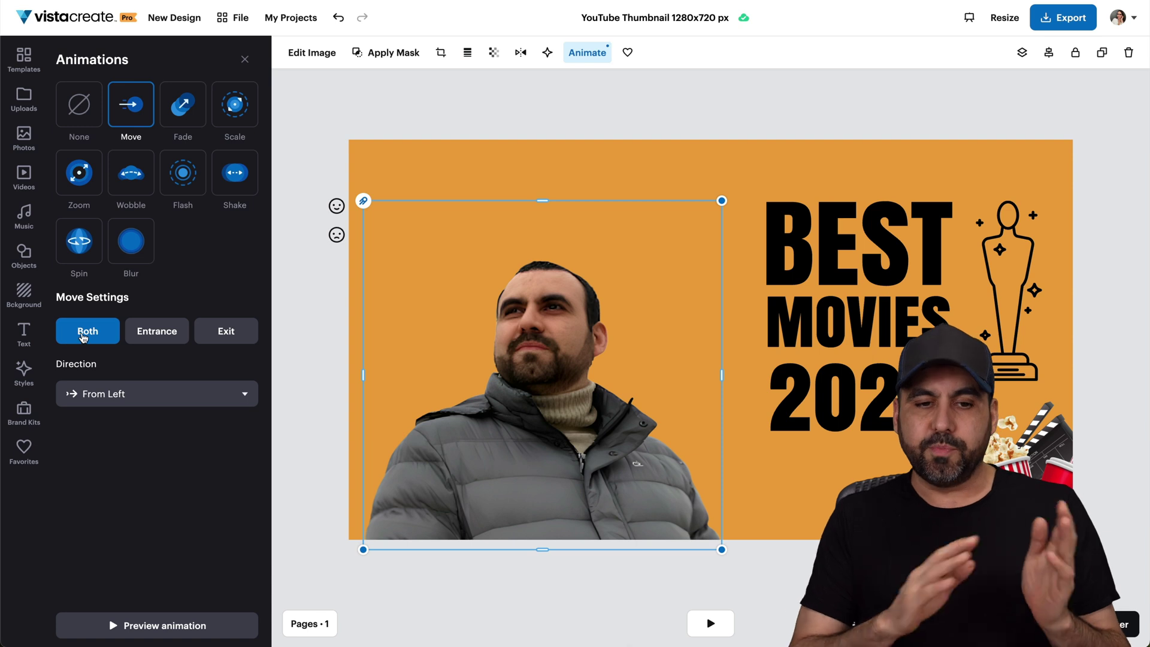
click(157, 333)
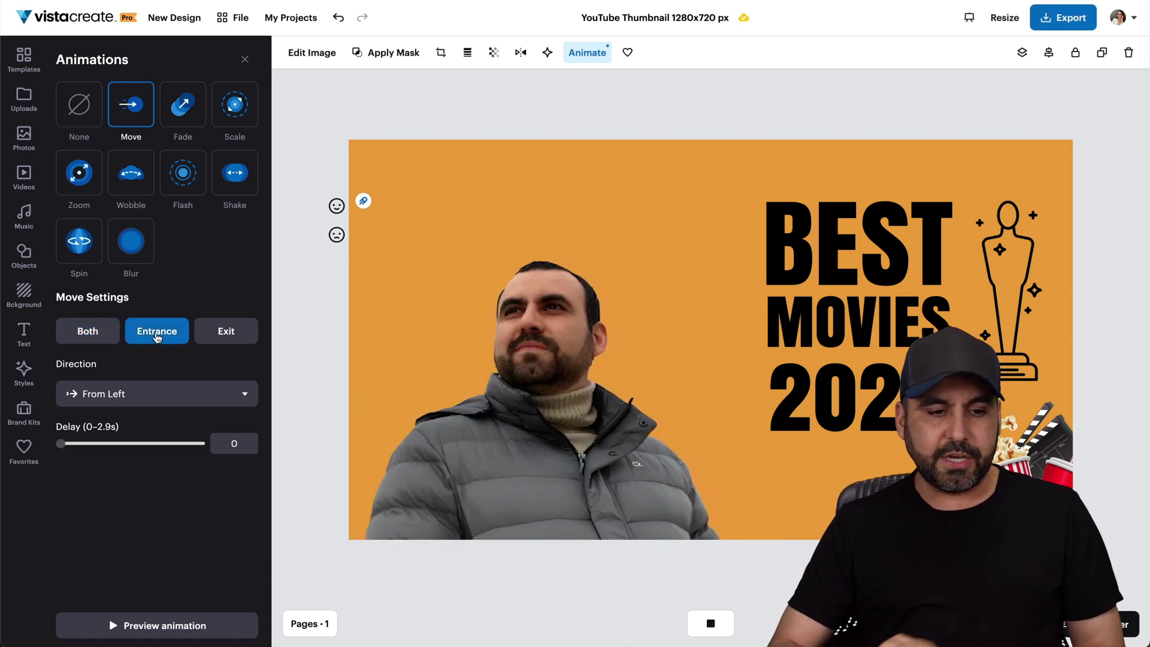
click(126, 393)
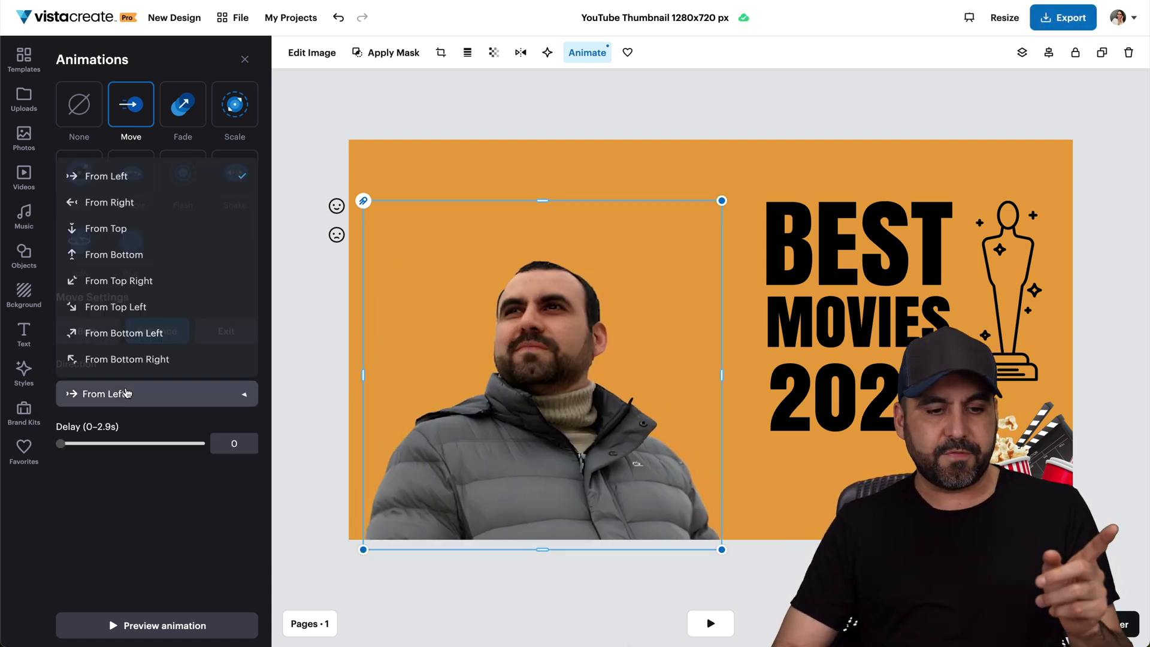
click(217, 533)
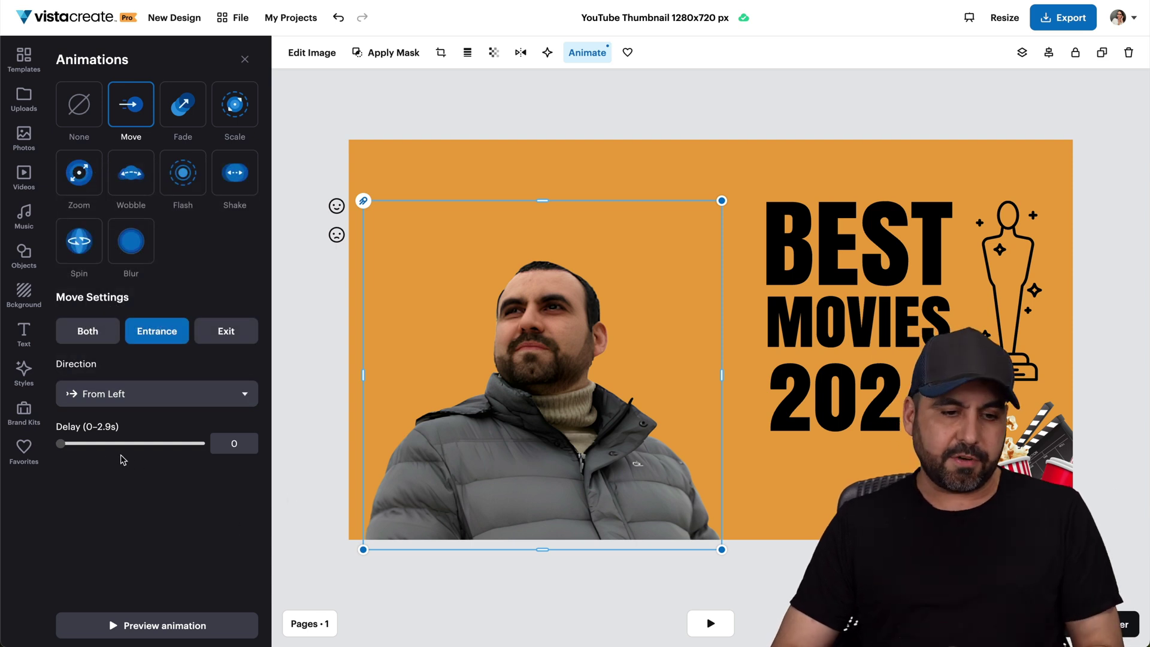
drag(62, 444, 71, 447)
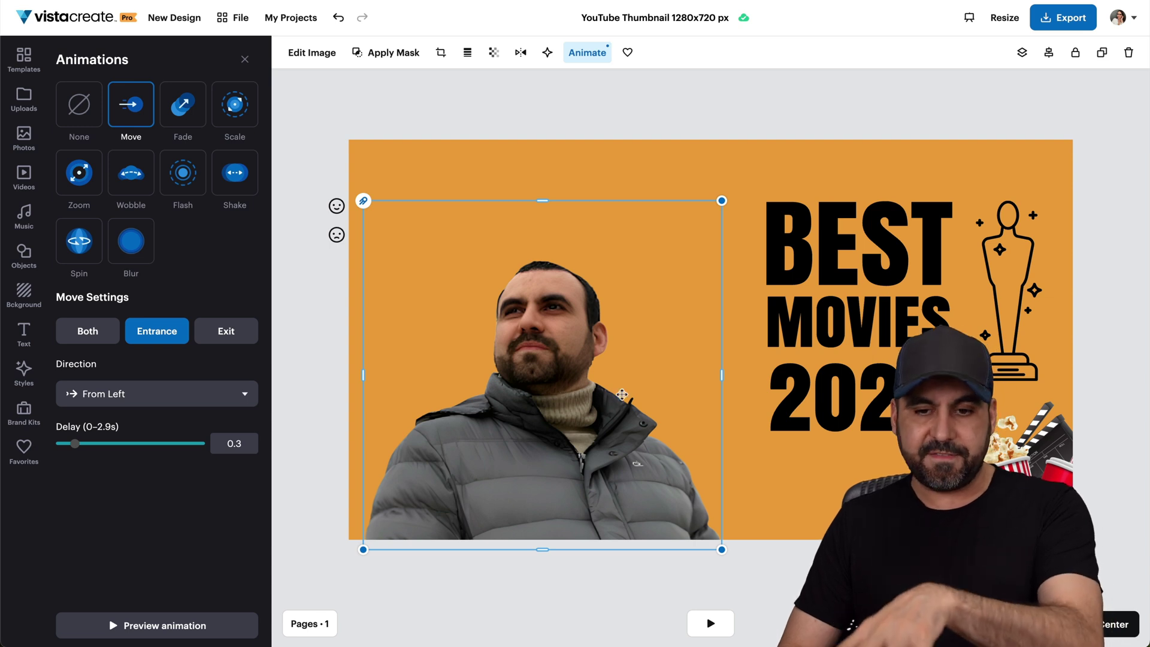
- Select the year text and browse the Photos, Videos, Music and Objects libraries
click(856, 370)
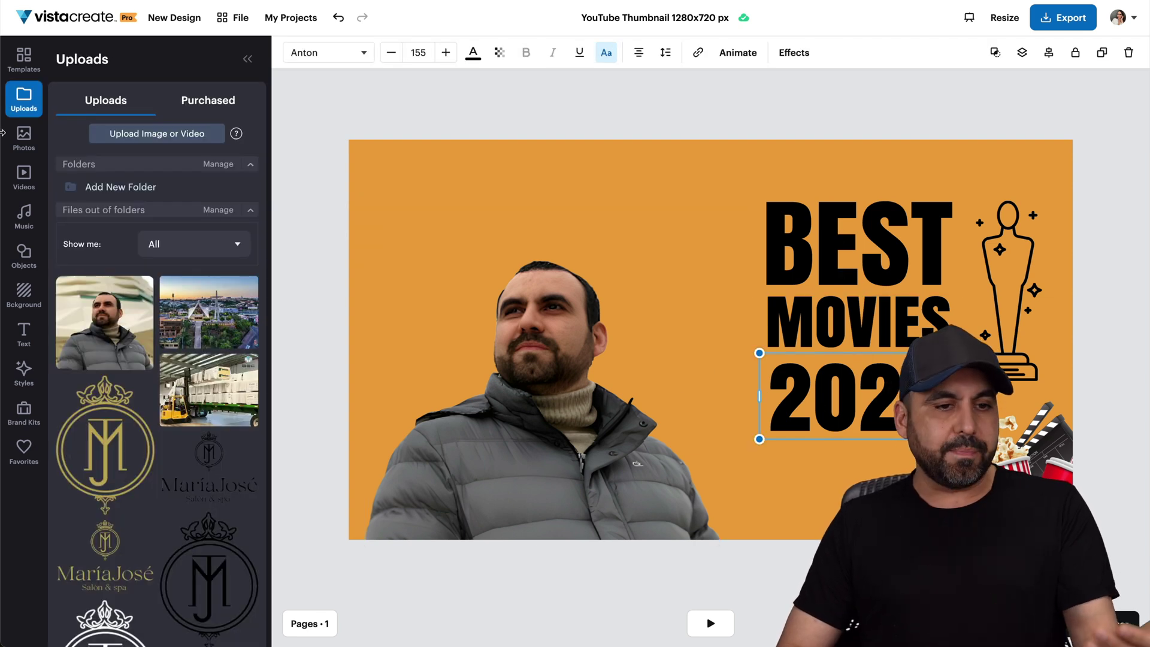
click(27, 135)
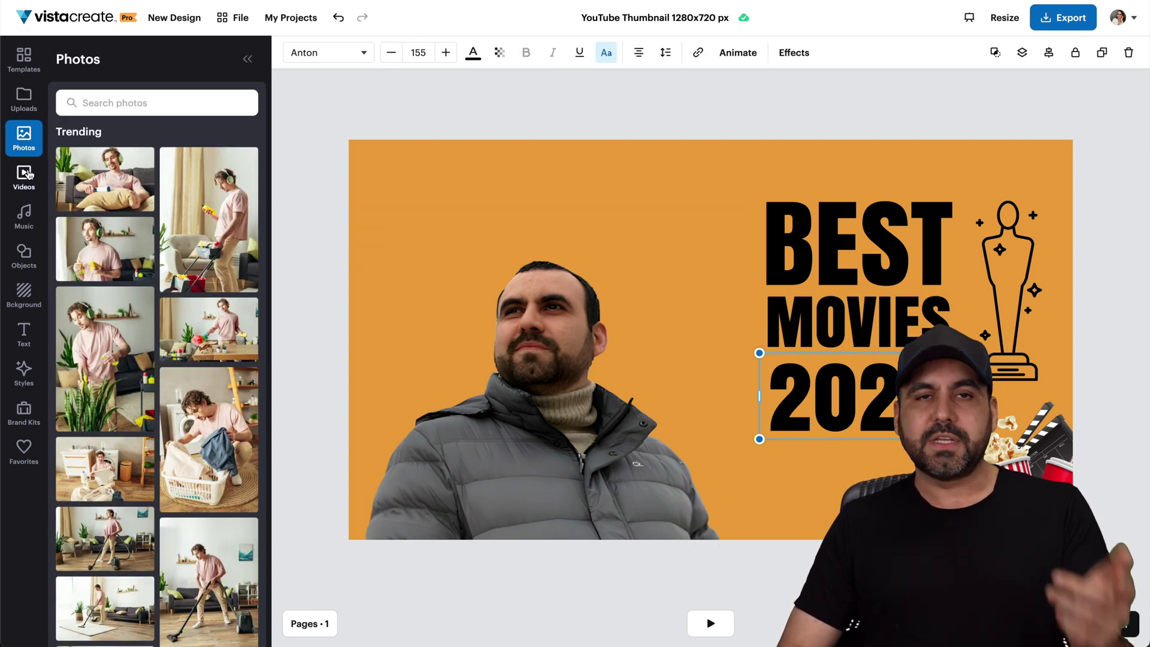
click(29, 175)
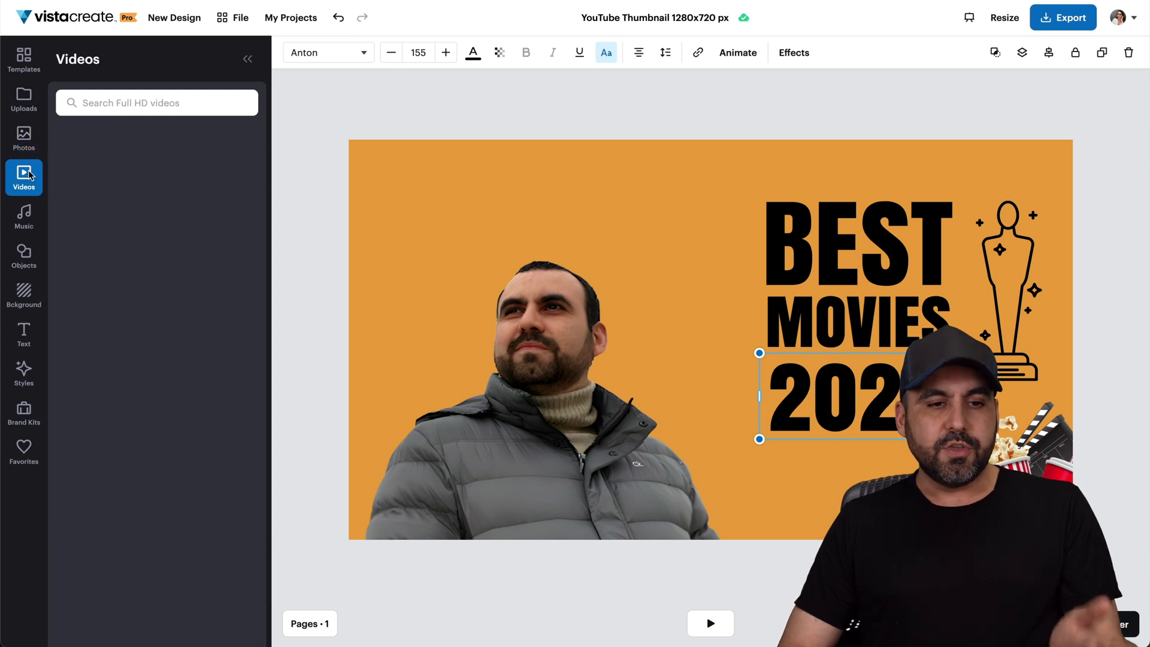
click(21, 225)
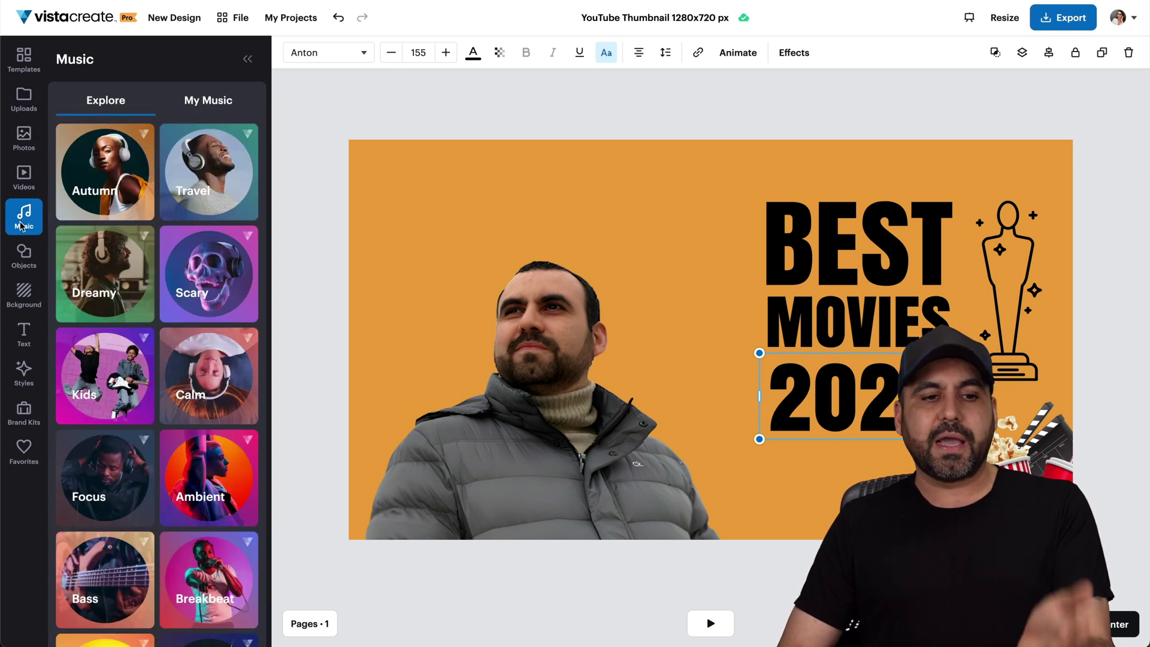
click(21, 258)
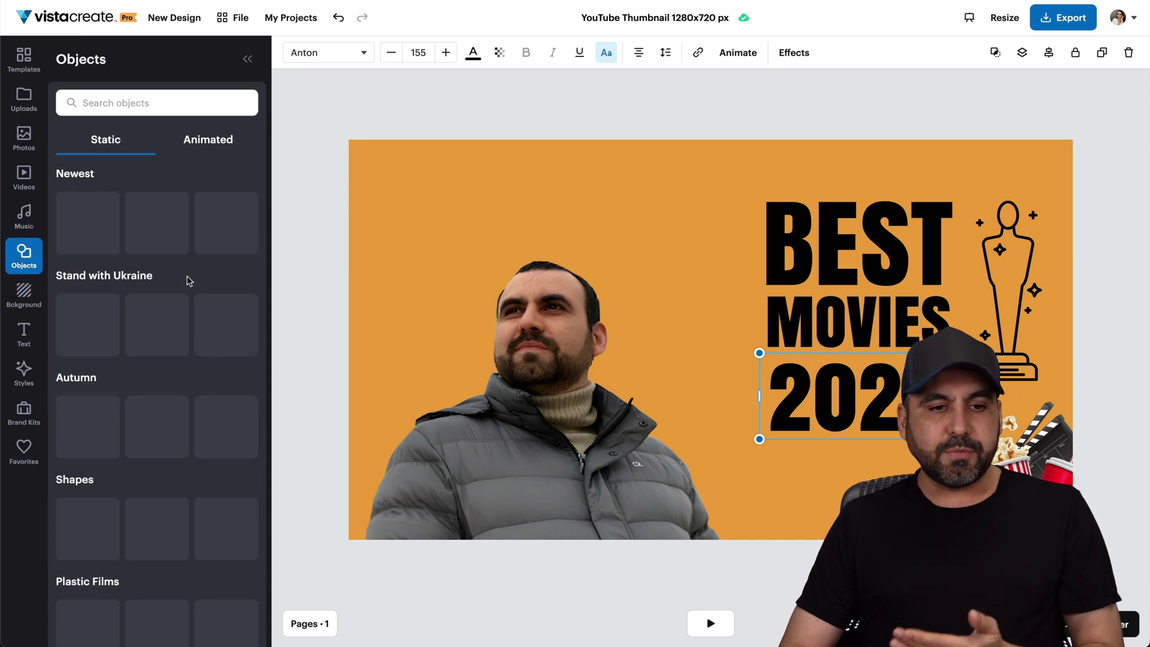
scroll(138, 246, down, 8)
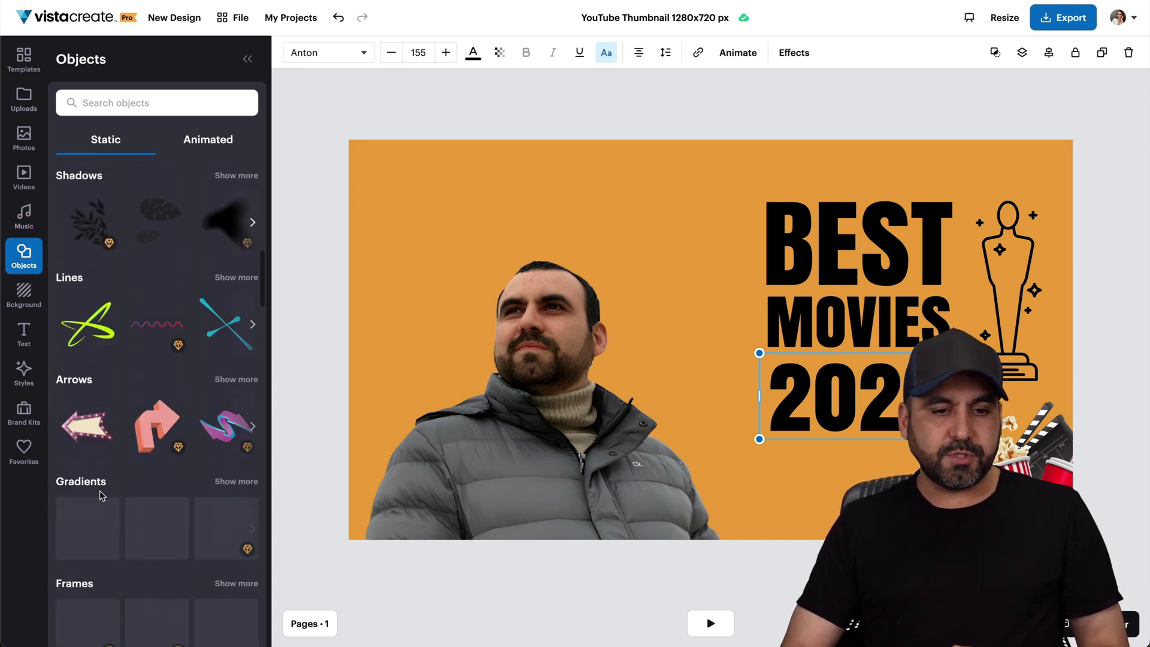
scroll(150, 240, up, 8)
- Look through the animated objects, then set the jack-o'-lantern pumpkin photo as the background
click(185, 139)
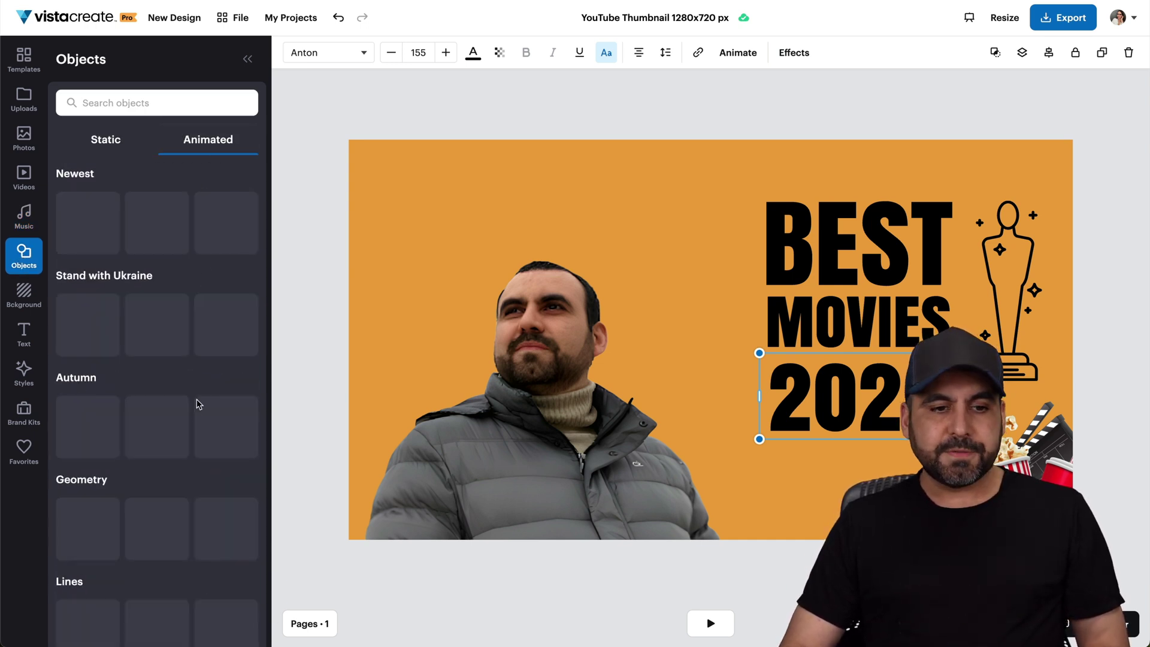
scroll(191, 429, down, 14)
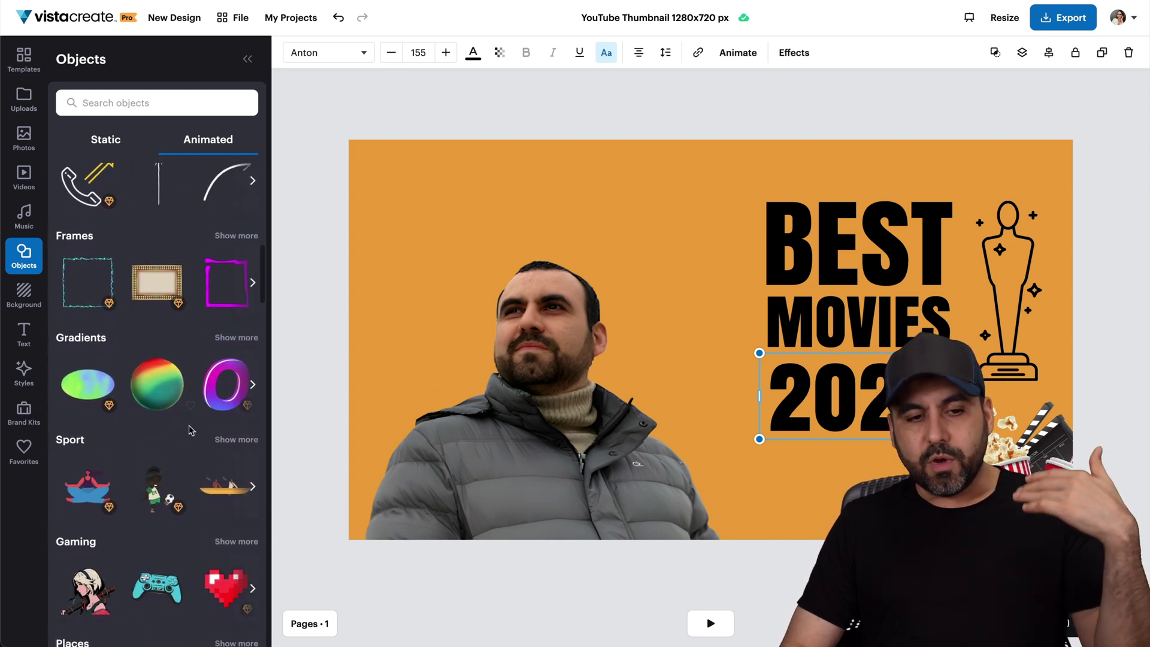
scroll(191, 430, up, 14)
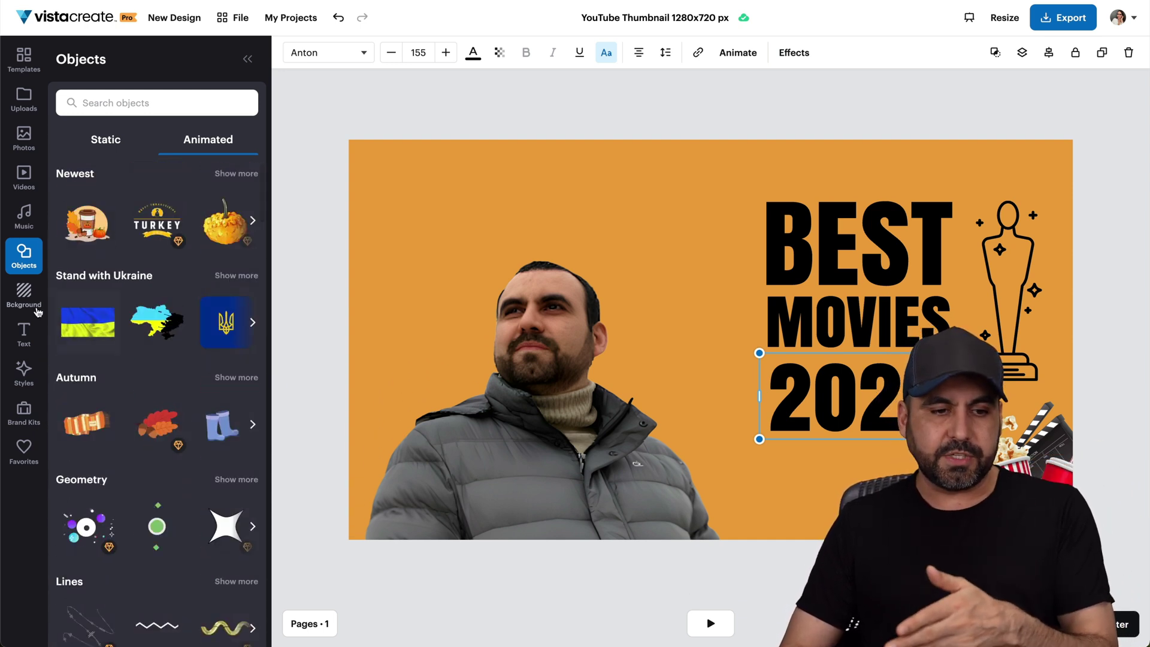
click(29, 294)
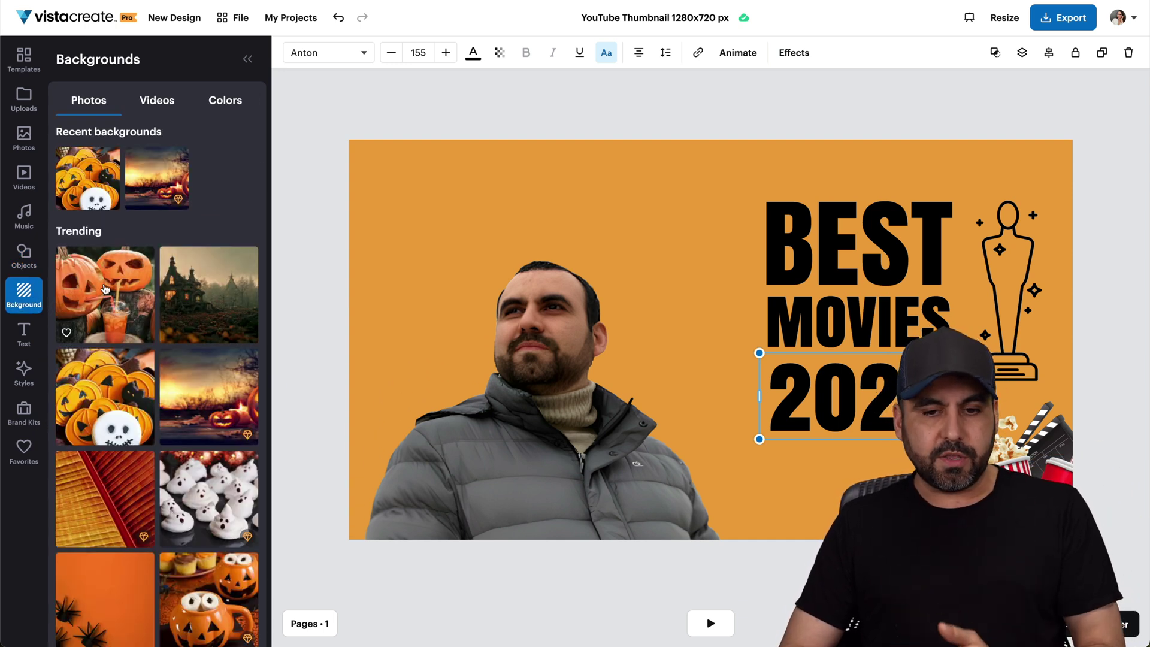
click(105, 290)
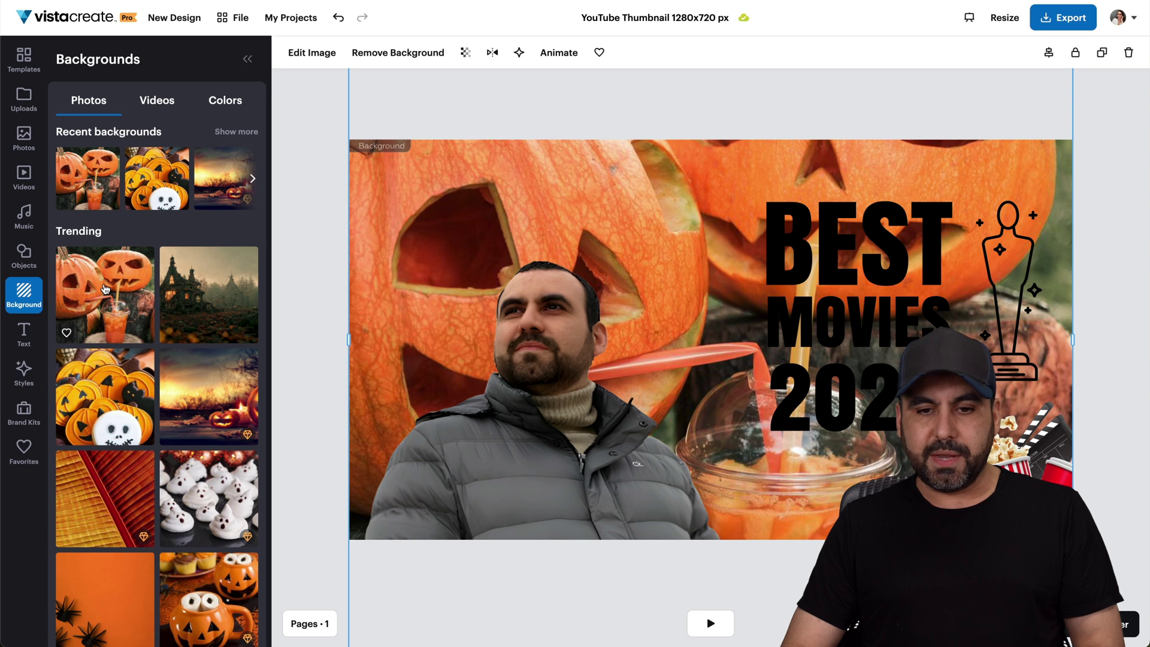
- Swap the pumpkin background for the misty haunted-house photo, then show the My Fonts tab
click(201, 315)
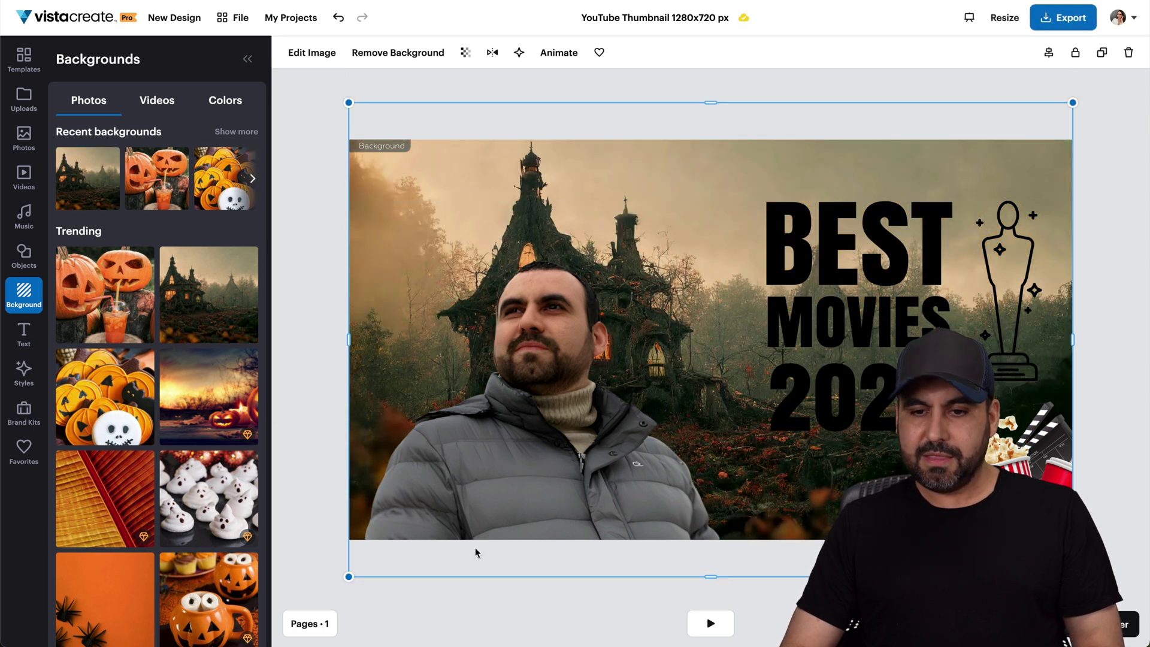
click(24, 333)
click(224, 101)
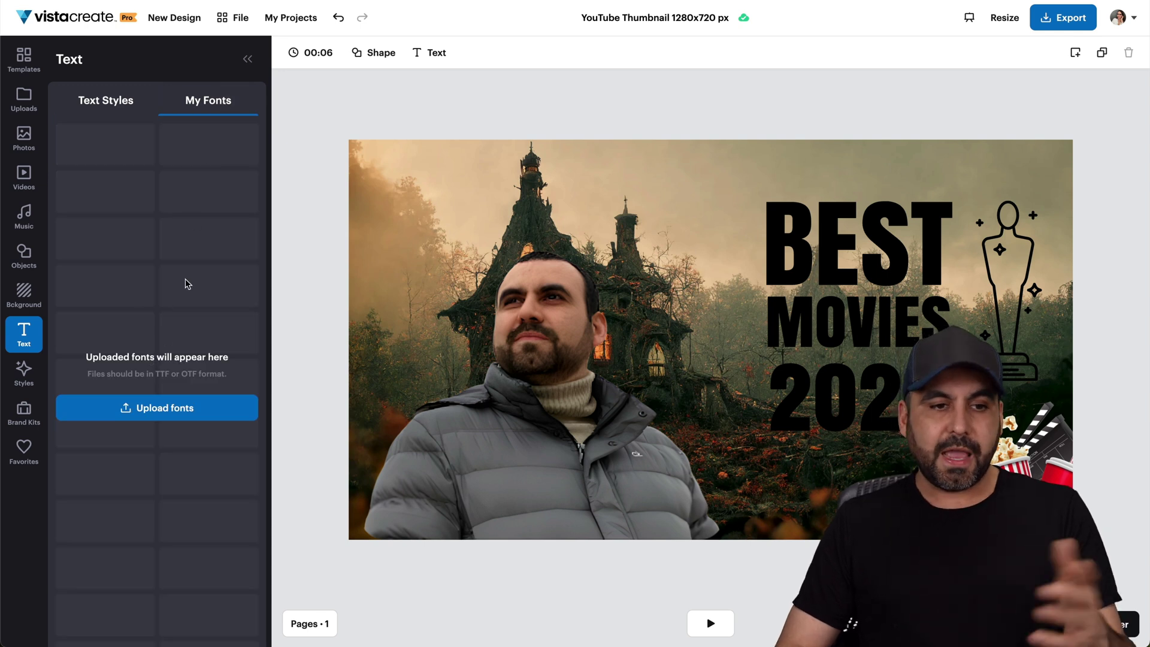
- Reduce the page duration from 00:06 to 5 seconds on the Page Duration slider
click(24, 59)
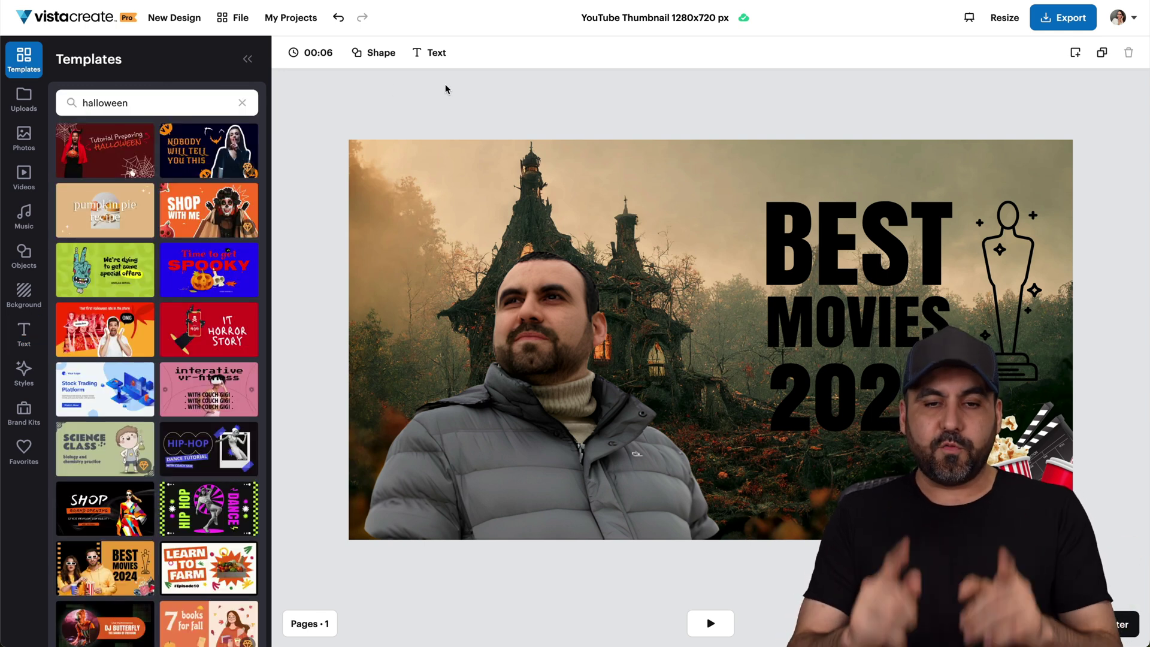
click(316, 57)
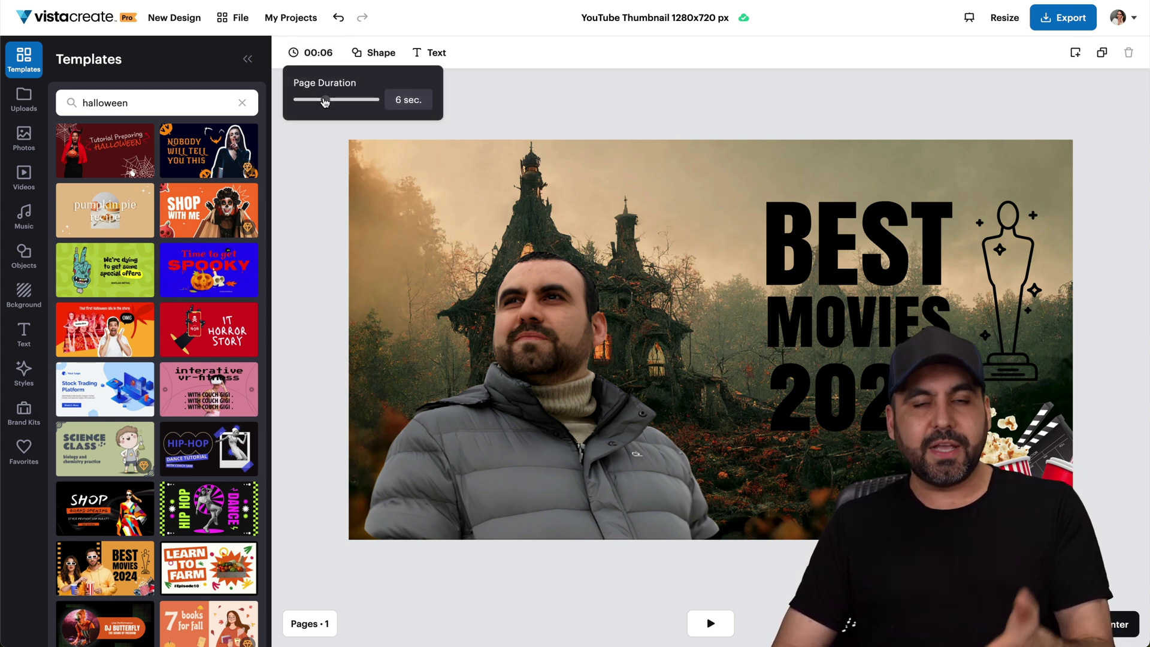
mouse_move(325, 103)
mouse_down()
mouse_move(303, 102)
mouse_move(384, 101)
mouse_move(319, 98)
mouse_up()
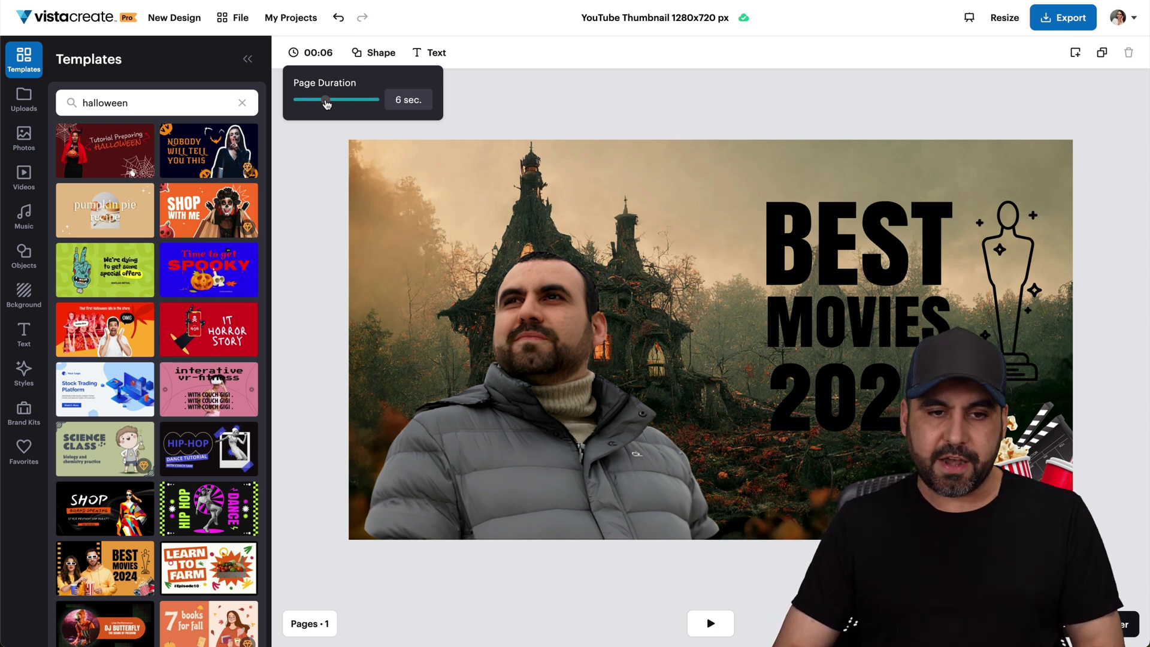
mouse_move(327, 104)
mouse_down()
mouse_move(311, 105)
mouse_move(320, 112)
mouse_up()
click(318, 182)
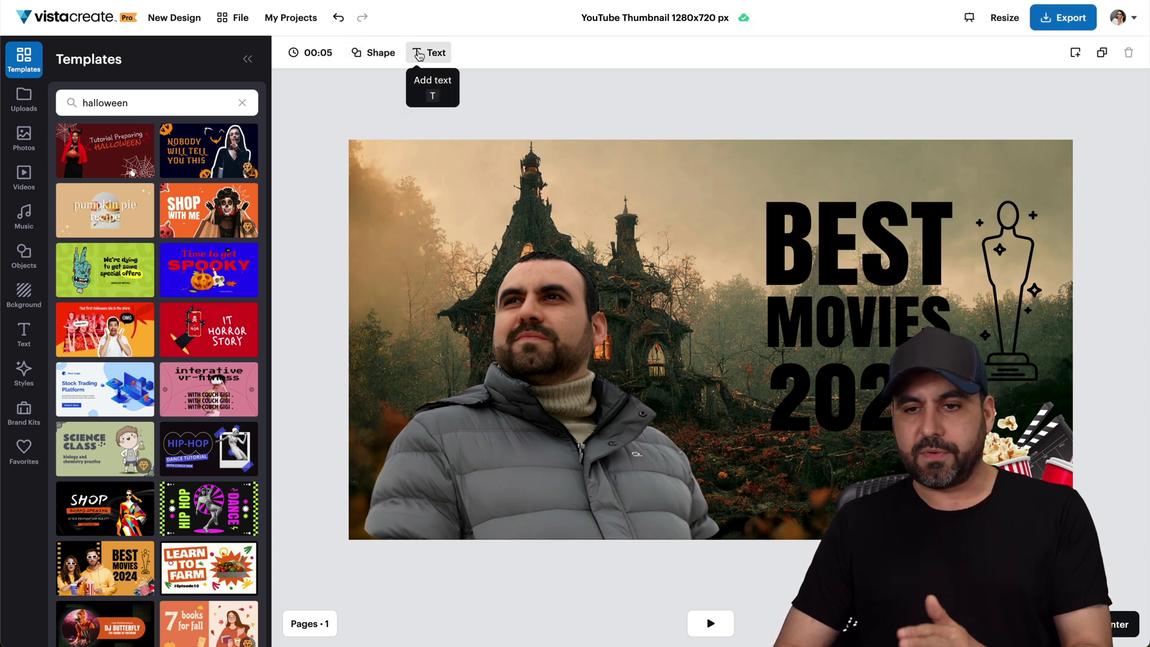
click(1058, 20)
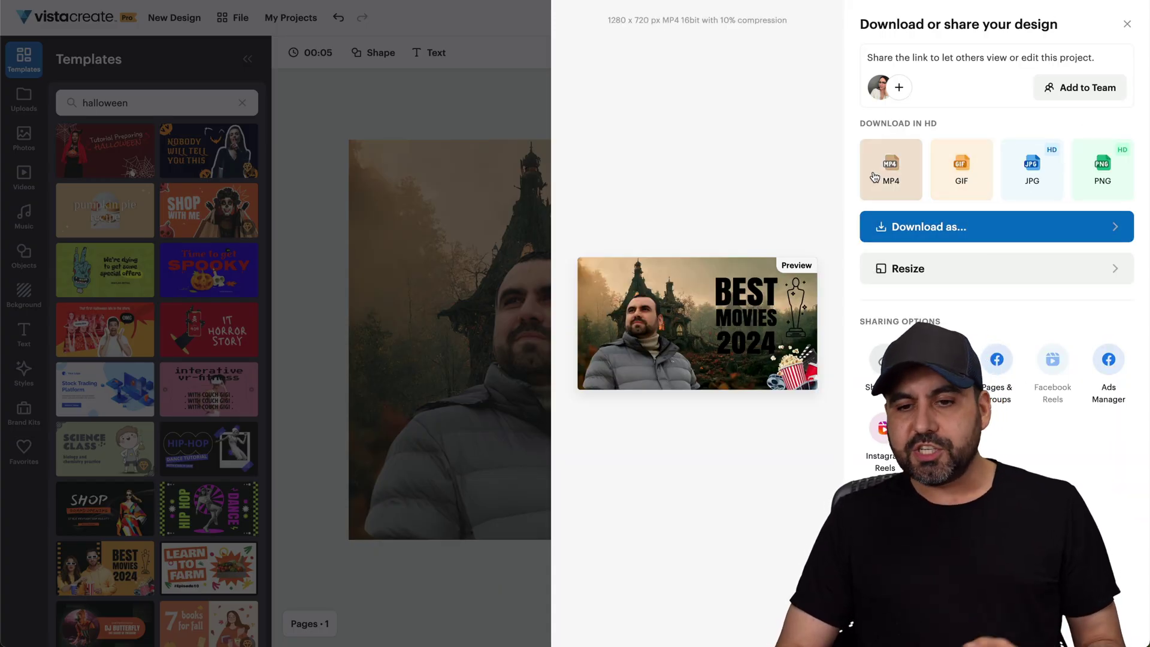
- Compare export formats, save the design as a 1280 x 720 MP4 to the Desktop, and play it
click(961, 178)
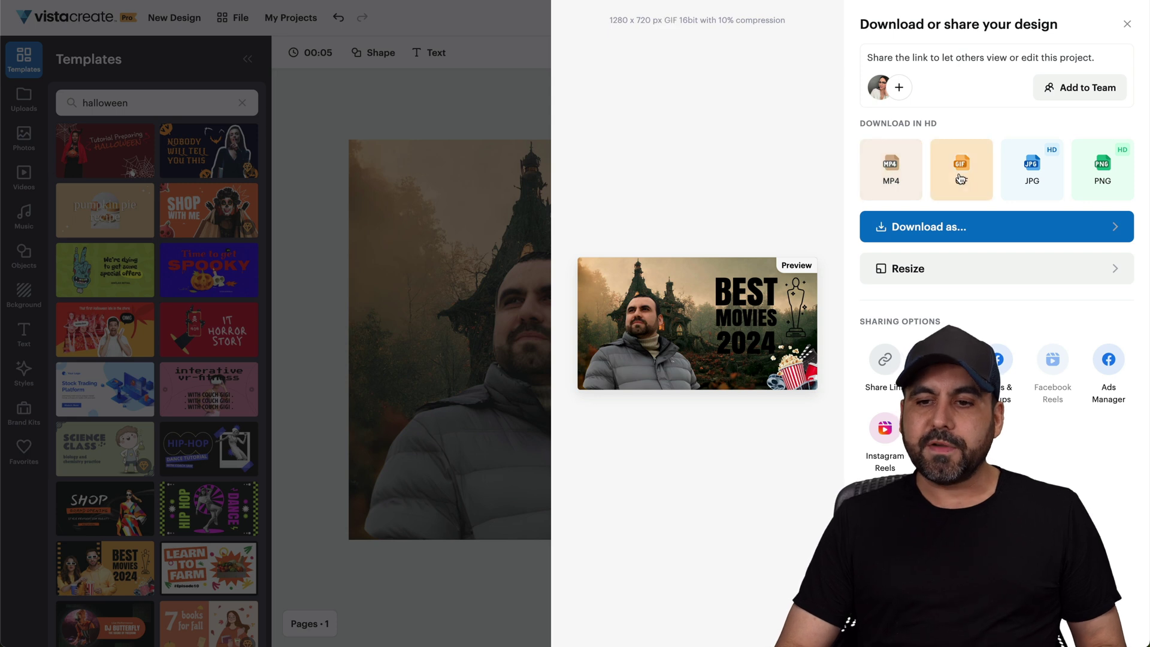
click(1032, 170)
click(1101, 168)
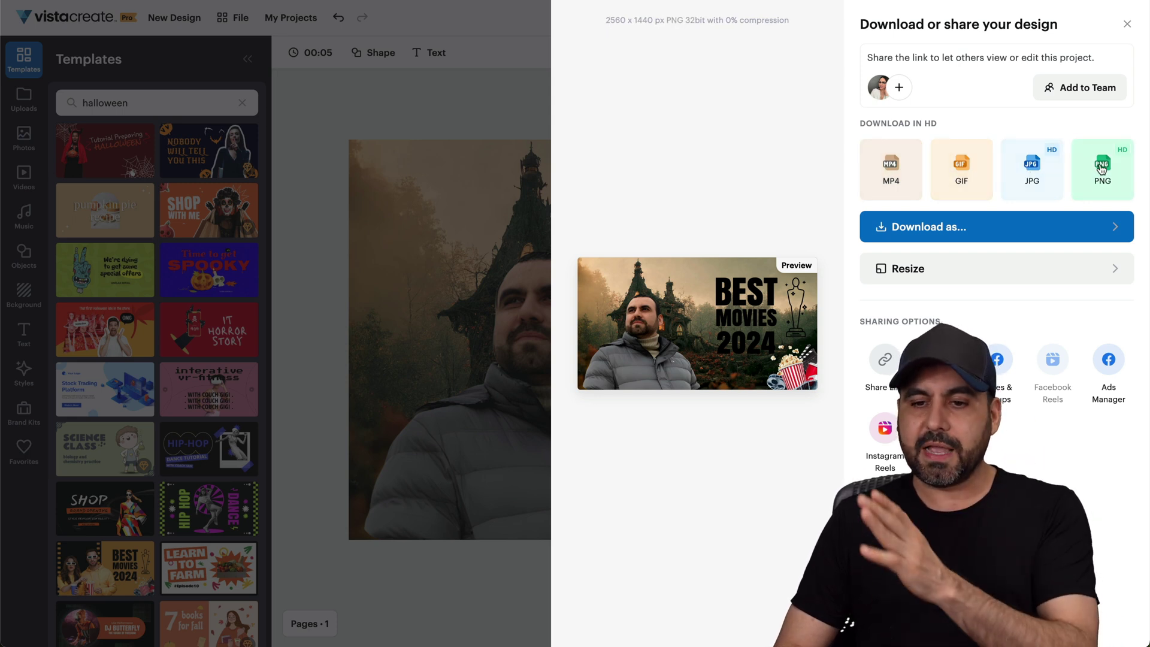
click(898, 172)
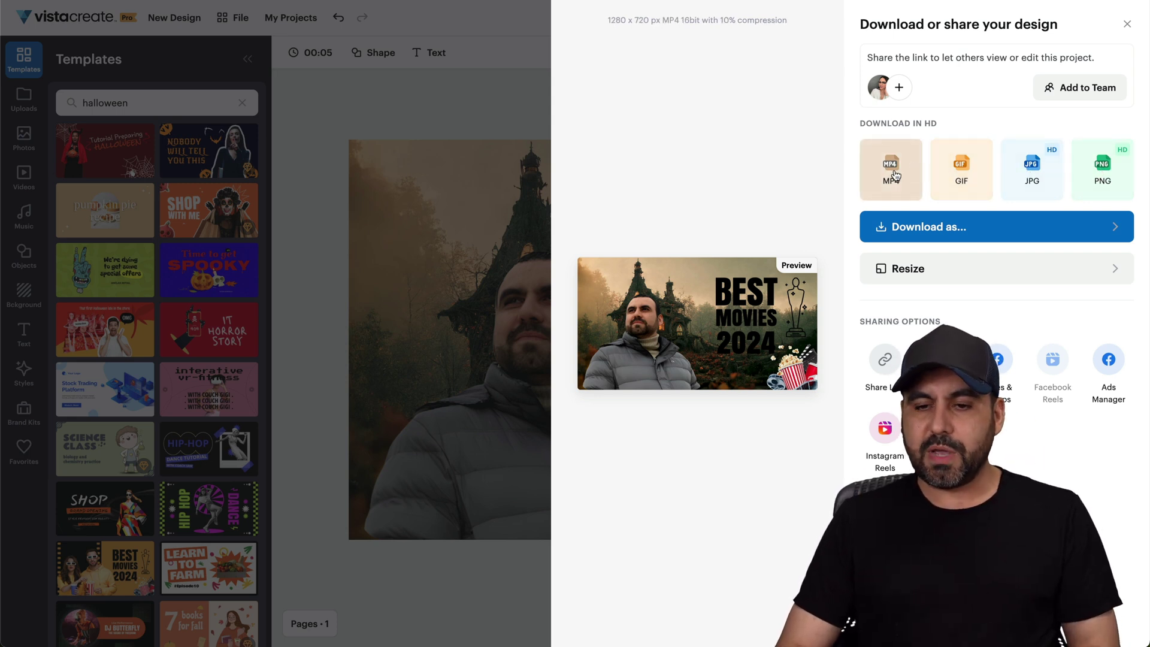
click(884, 226)
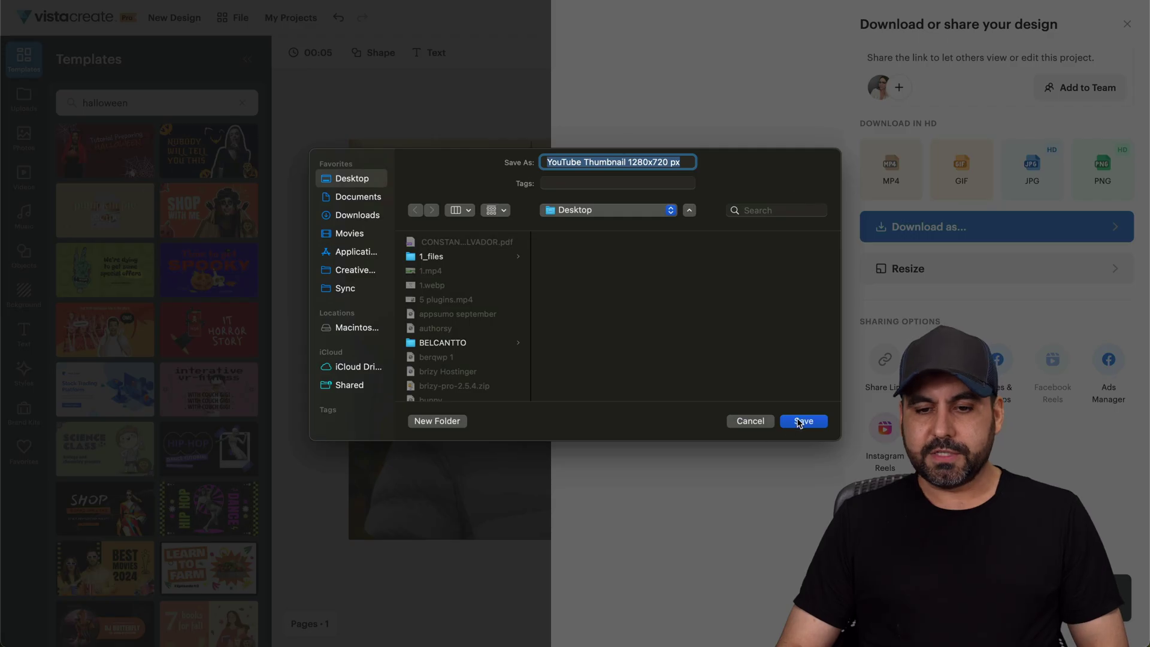
click(802, 420)
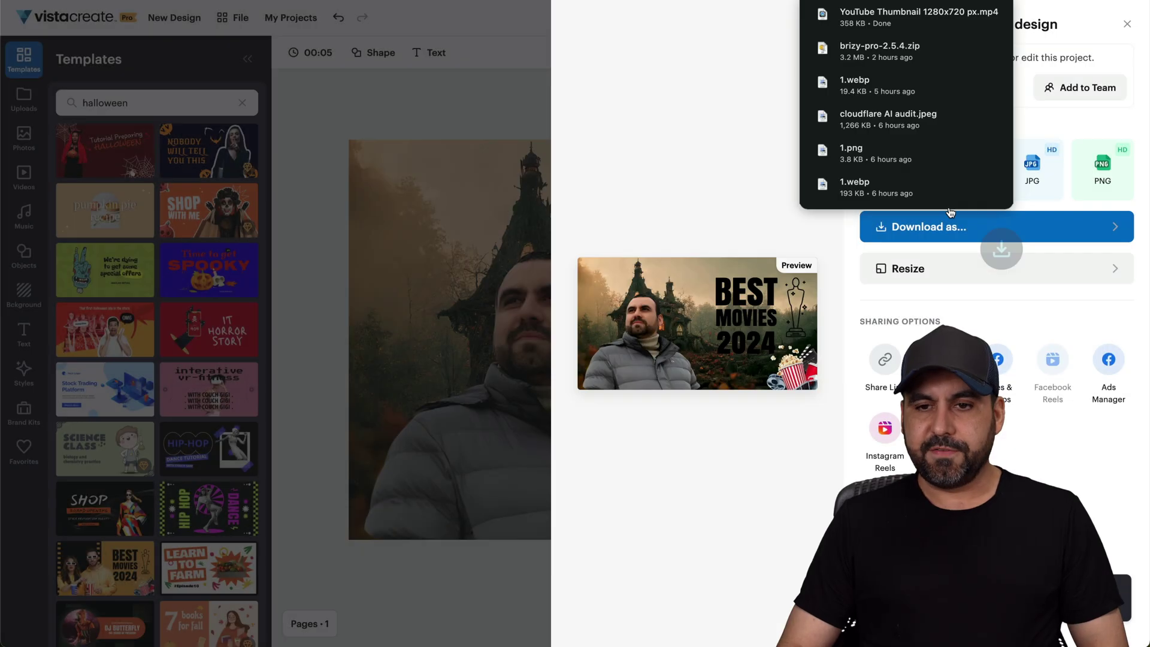
click(881, 20)
click(458, 343)
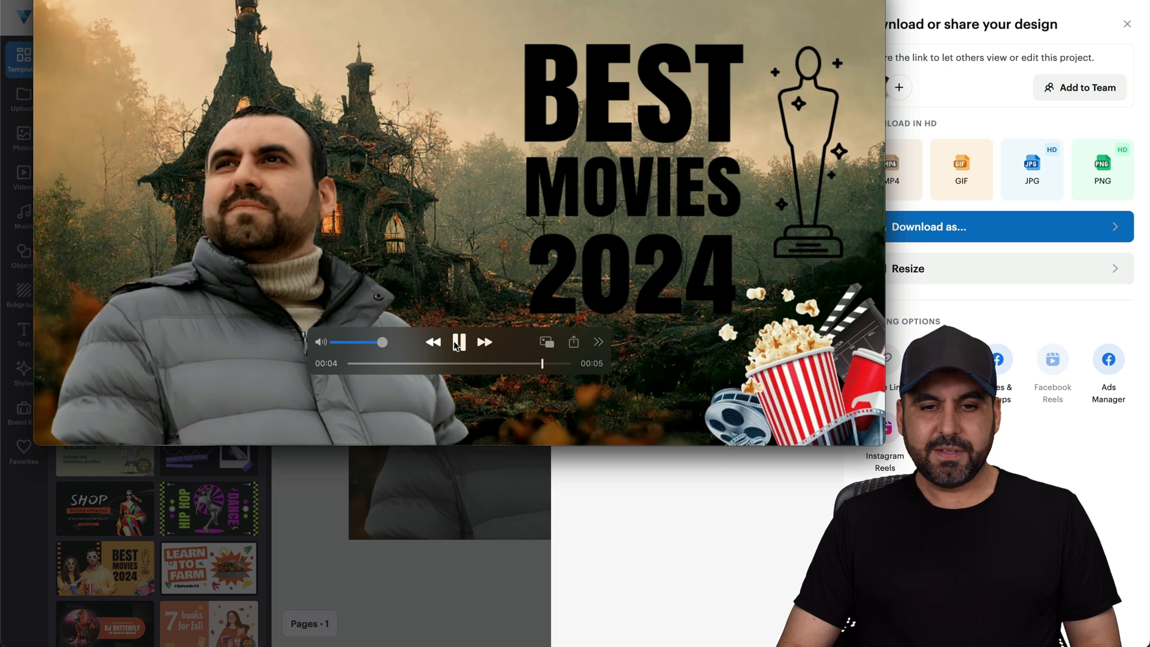
- Replay the exported MP4 in QuickTime, close the player, and dismiss the download panel
click(458, 343)
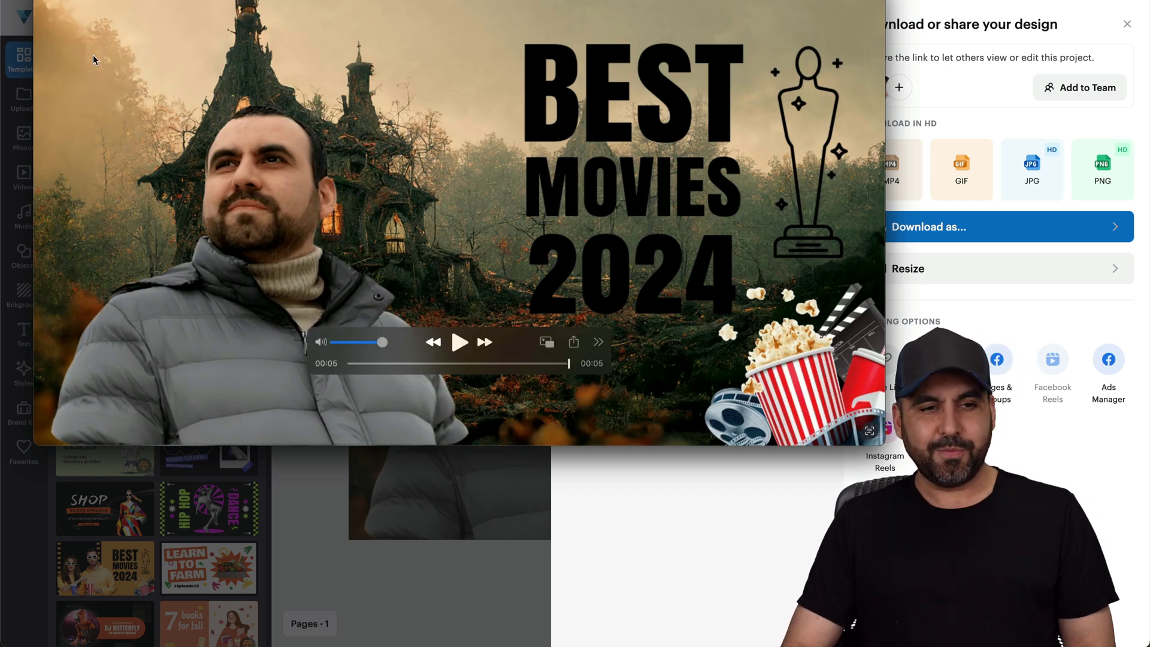
key(Escape)
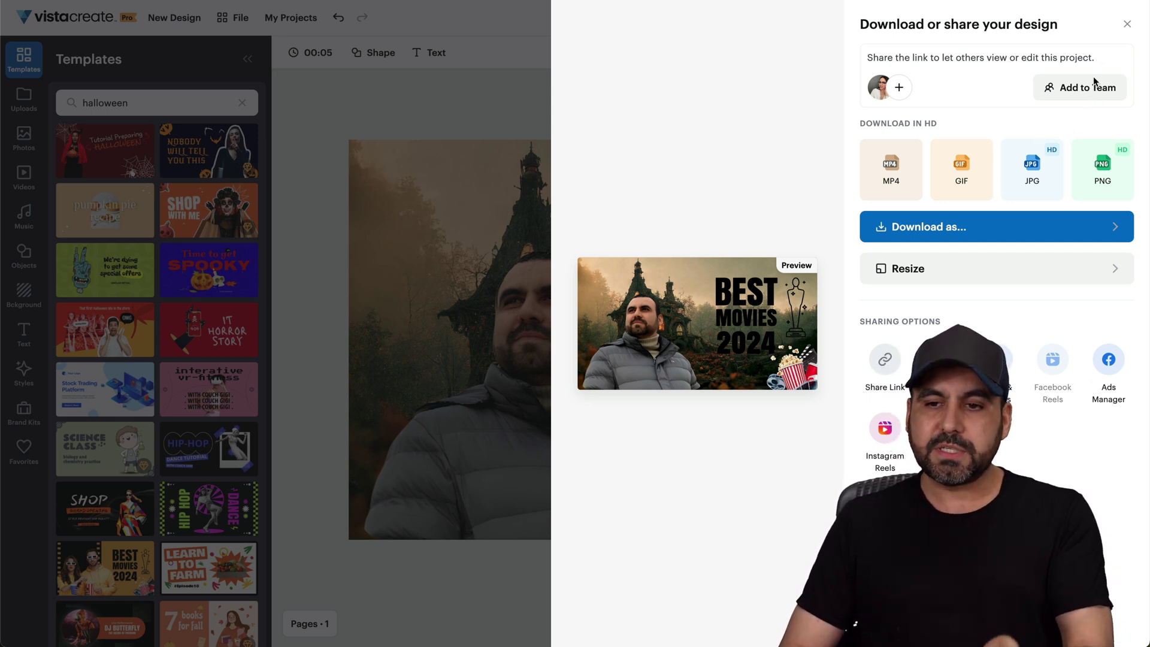
click(1128, 24)
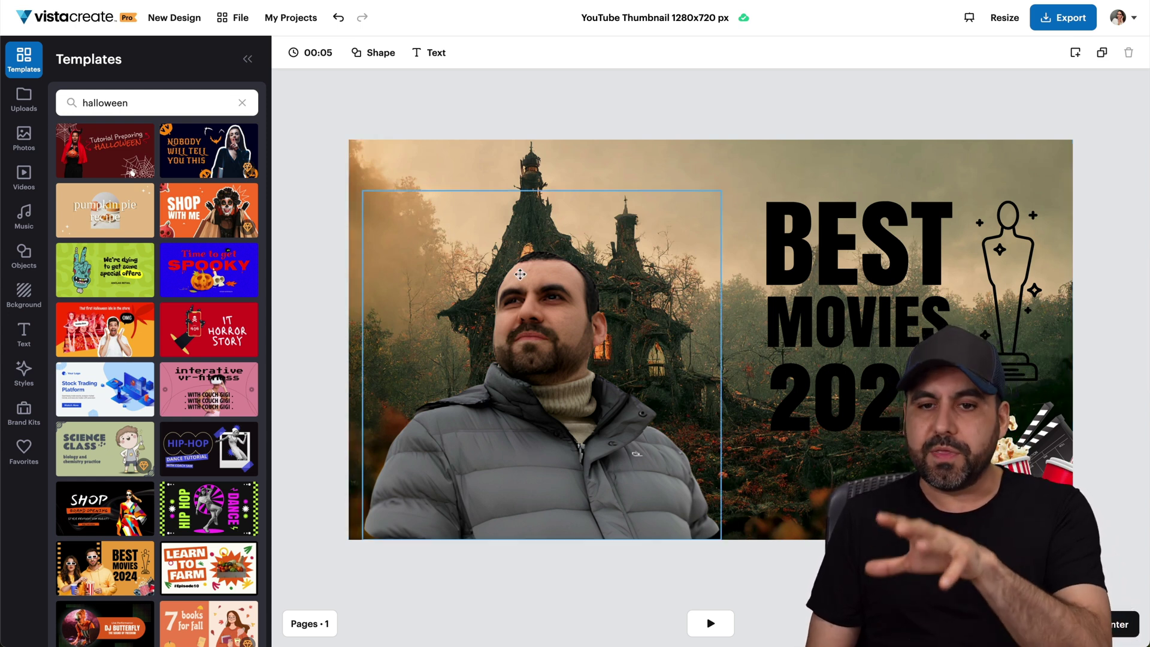
- Leave the editor via the vistacreate logo for the Home page
click(88, 21)
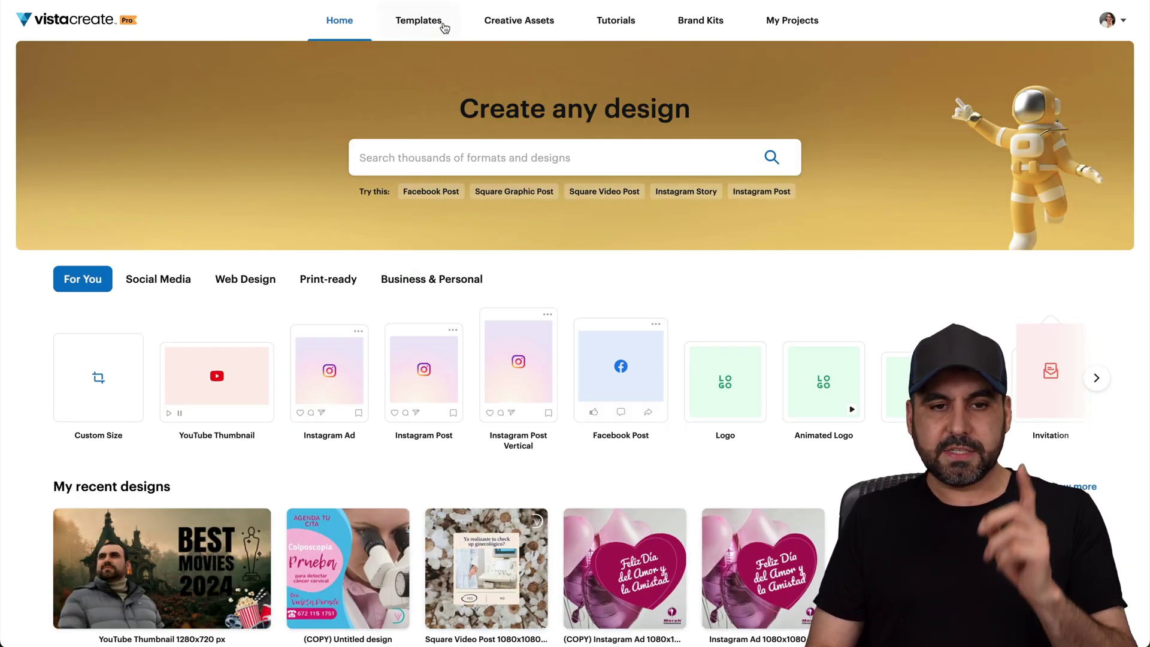
- Browse the Templates and Creative Assets pages, ending on Brand Kits showing Brand Kit 1
click(442, 23)
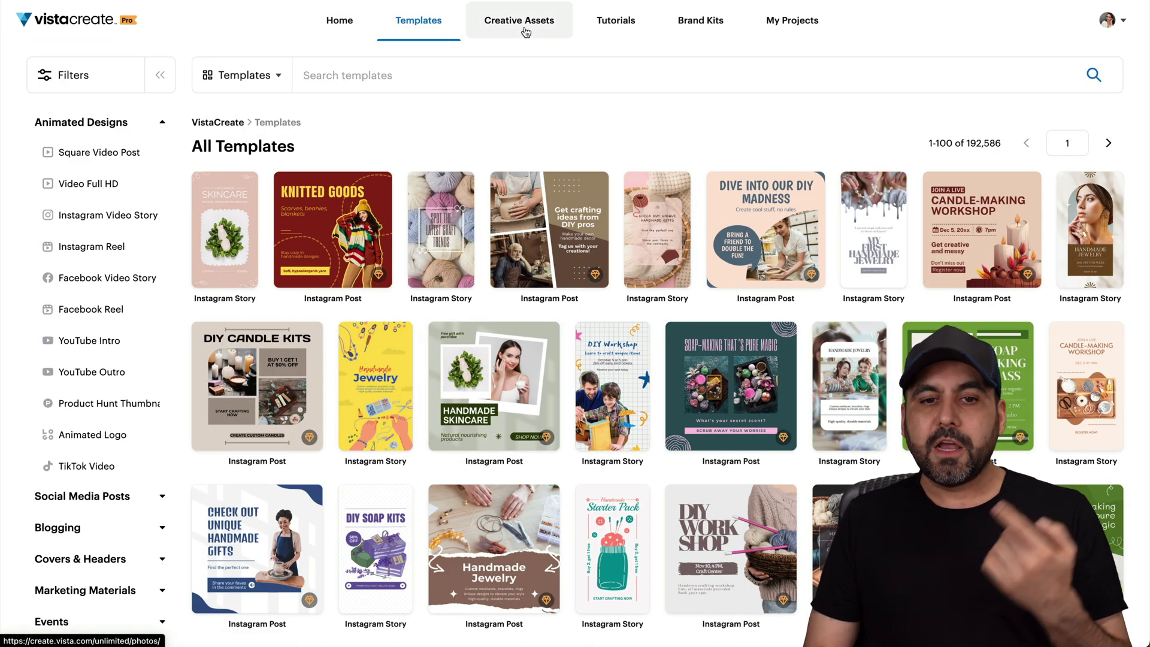
click(525, 30)
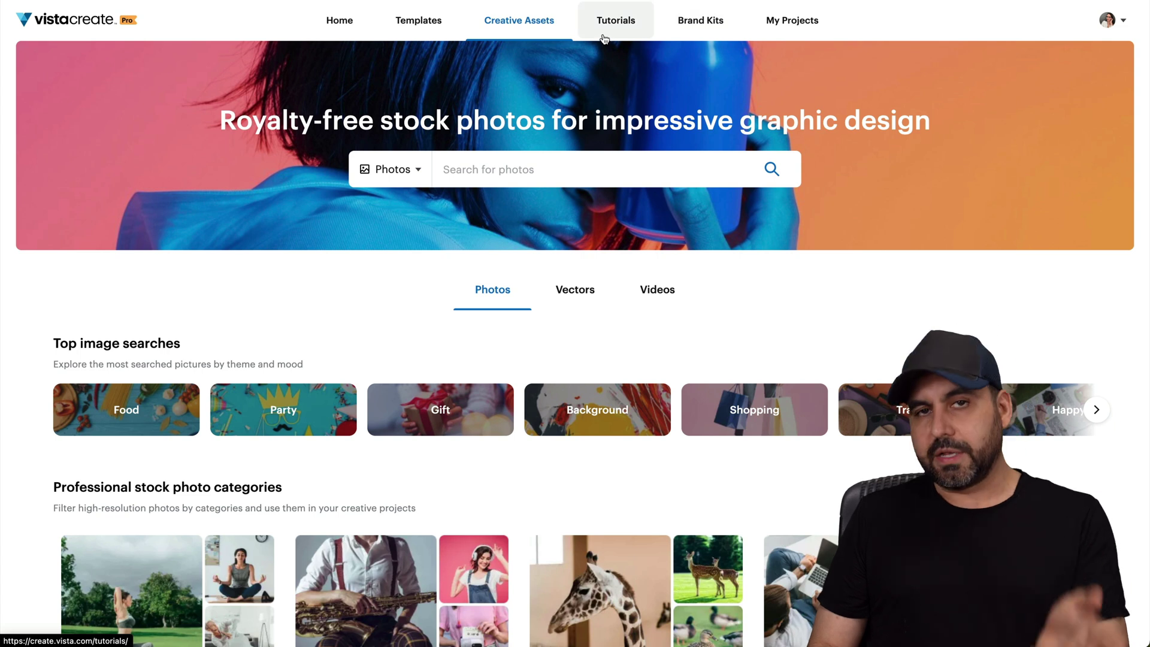
click(689, 36)
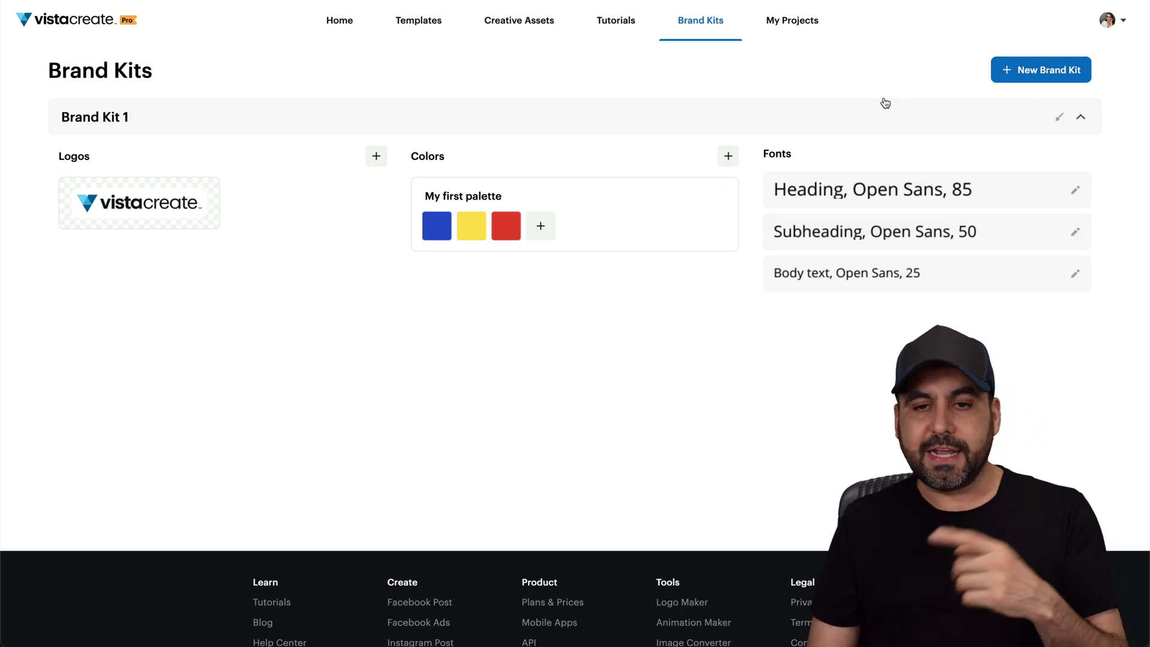
- Check the Best Movies 2024 thumbnail in My Projects, then go back to Home
click(811, 30)
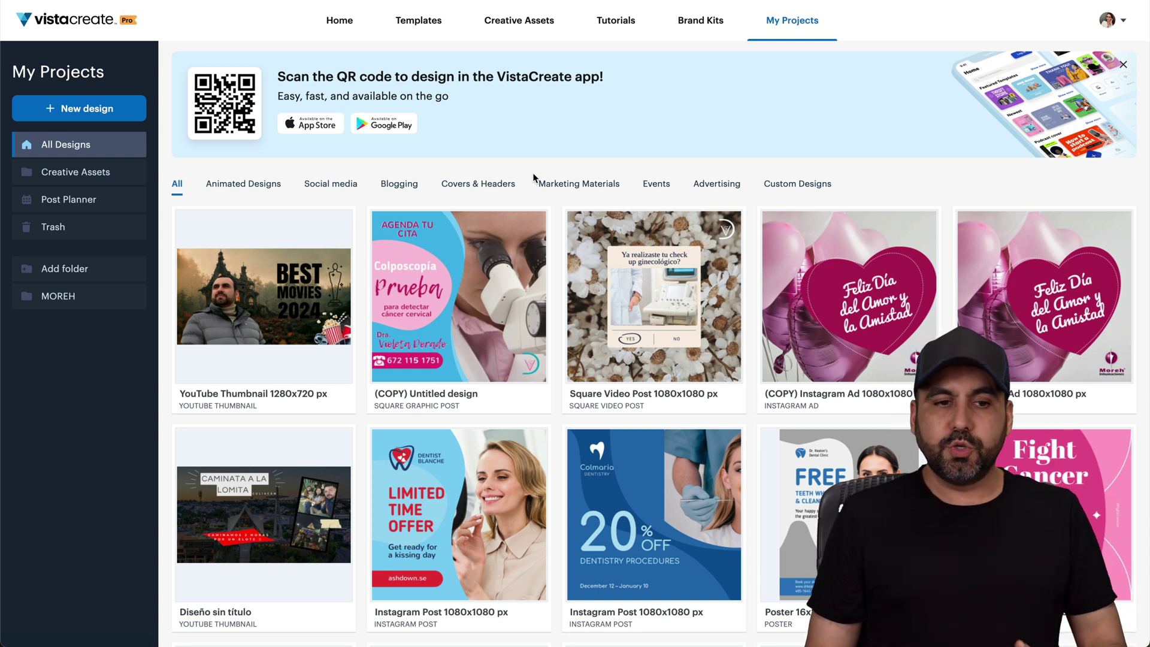
click(340, 15)
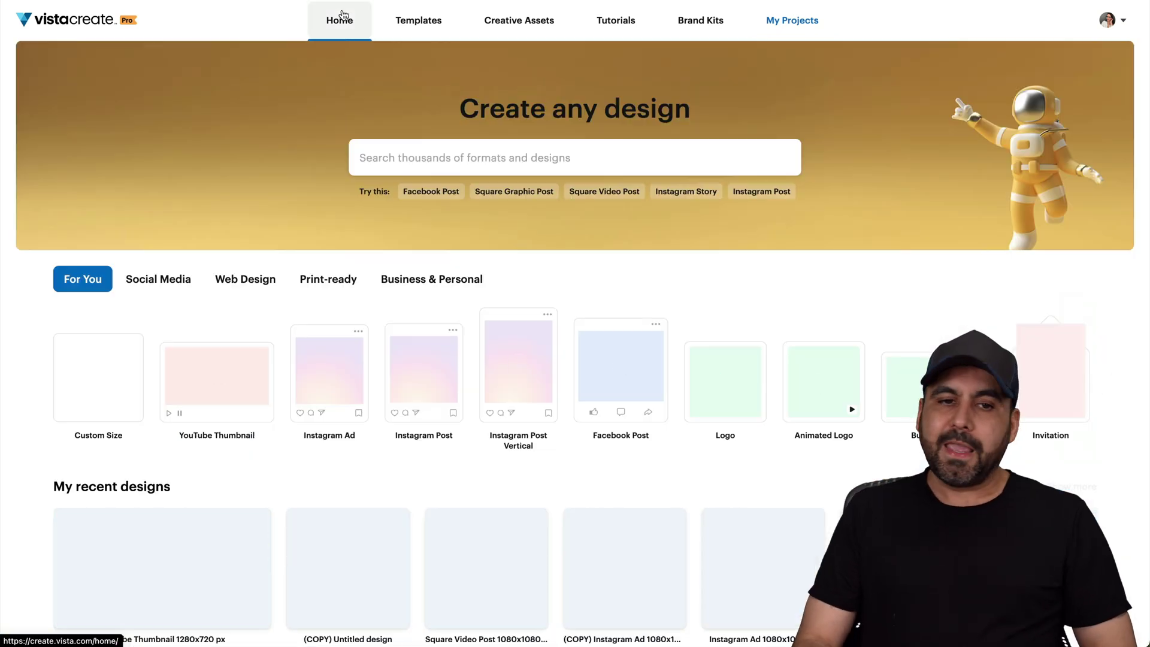